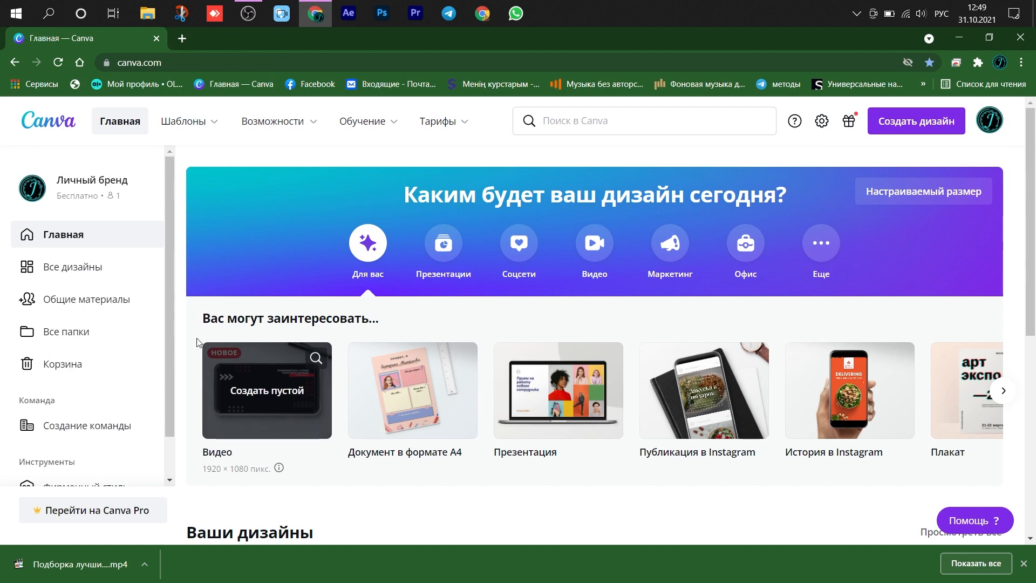
- Open the business logo templates (Логотипы) and browse the gallery of available designs
mouse_move(184, 121)
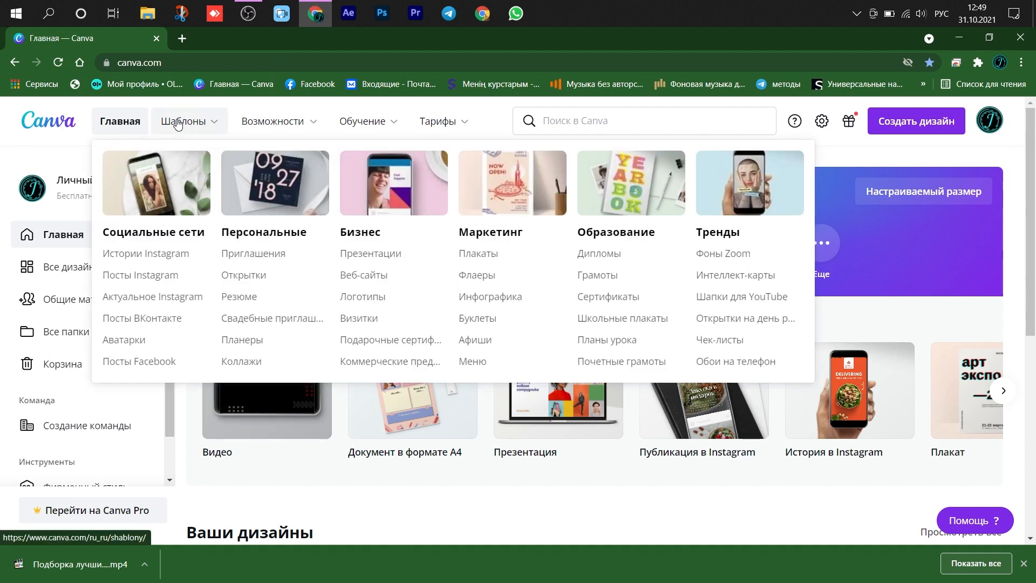
click(386, 299)
scroll(528, 399, down, 5)
scroll(523, 380, down, 10)
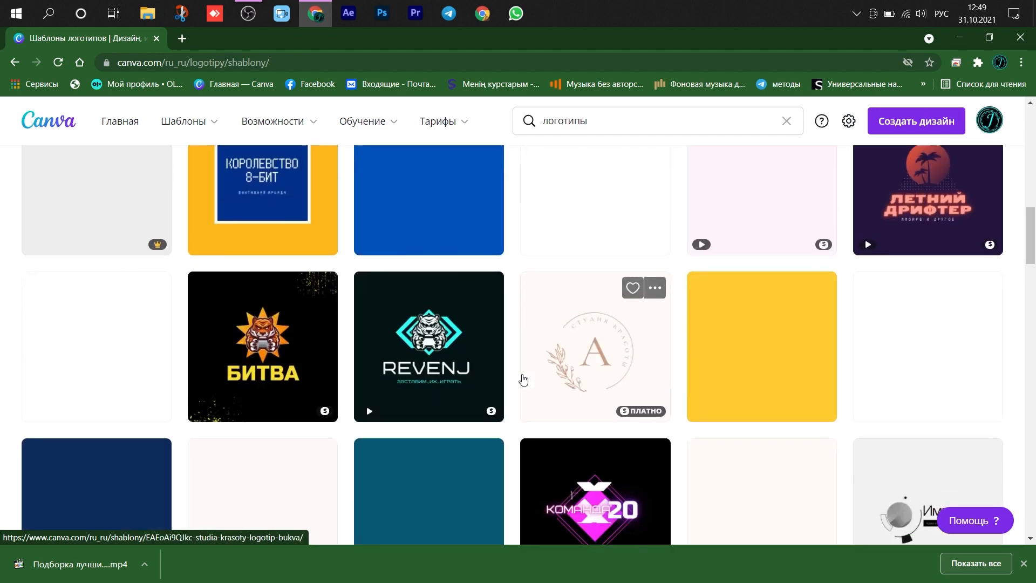
scroll(523, 380, up, 10)
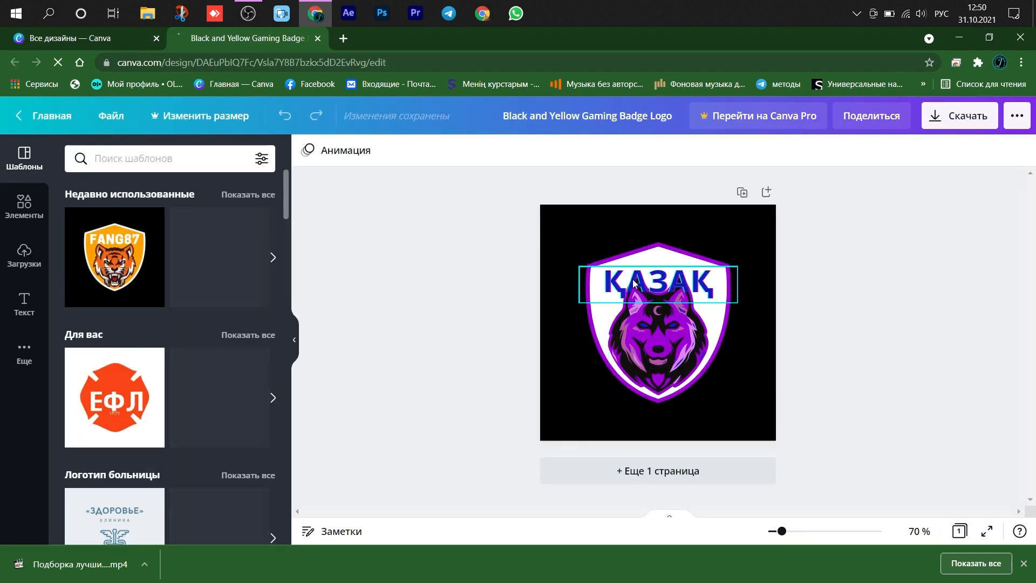
- Apply the recently used FANG87 tiger badge template and replace its title with ҚАЗАҚ
click(125, 268)
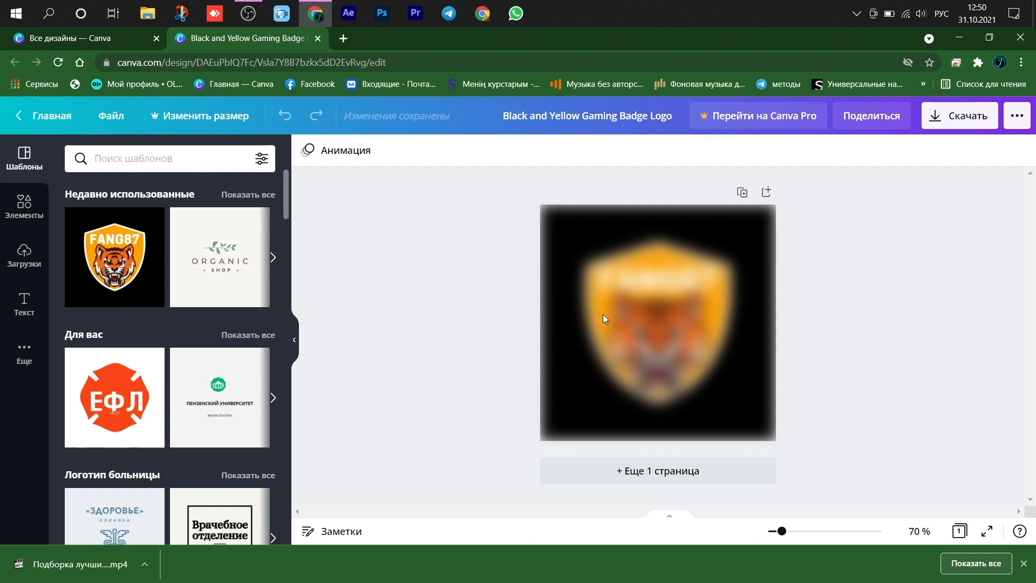
click(679, 284)
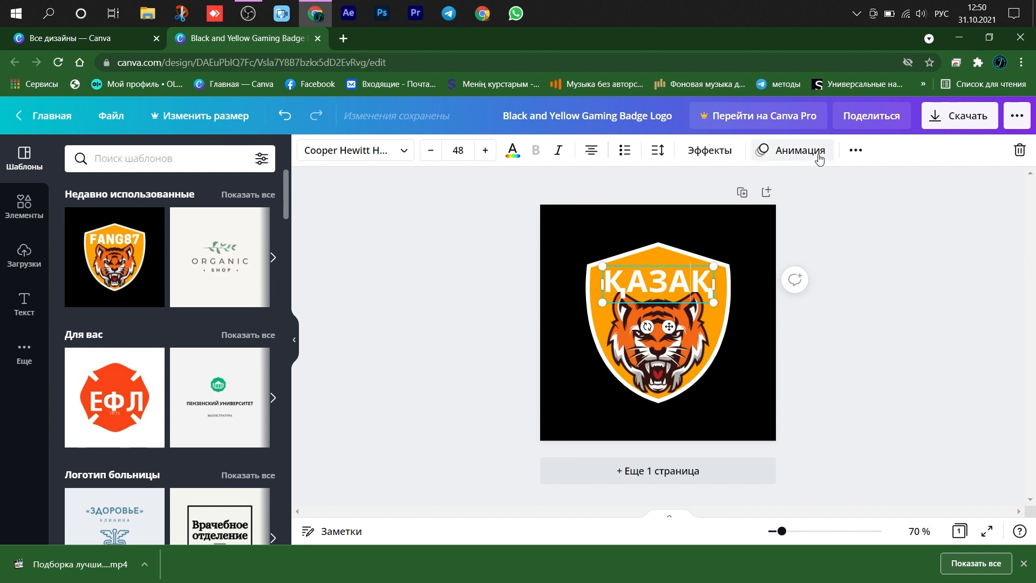
- Give the ҚАЗАҚ title the Искажение text effect and recolour it purple
click(710, 150)
click(96, 407)
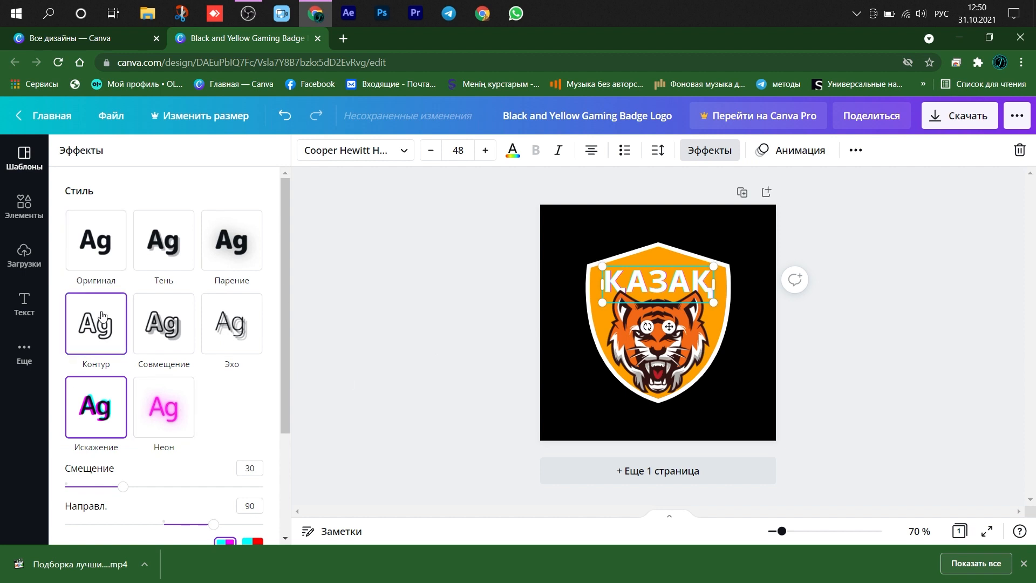
click(514, 150)
click(195, 457)
click(260, 419)
- Delete the tiger graphic and recolour the shield with a grey fill and a purple outline
click(664, 335)
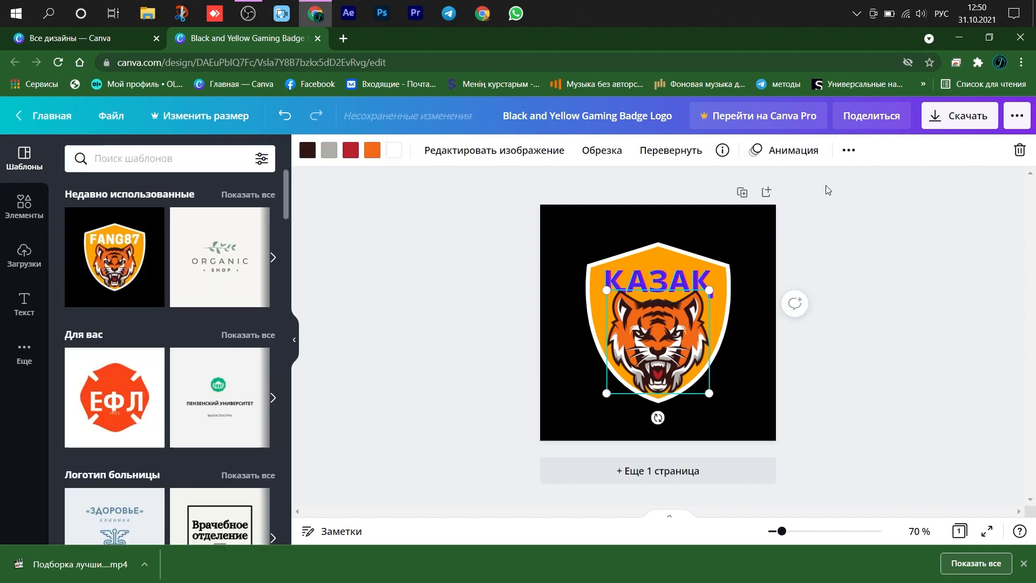
click(1019, 150)
click(625, 339)
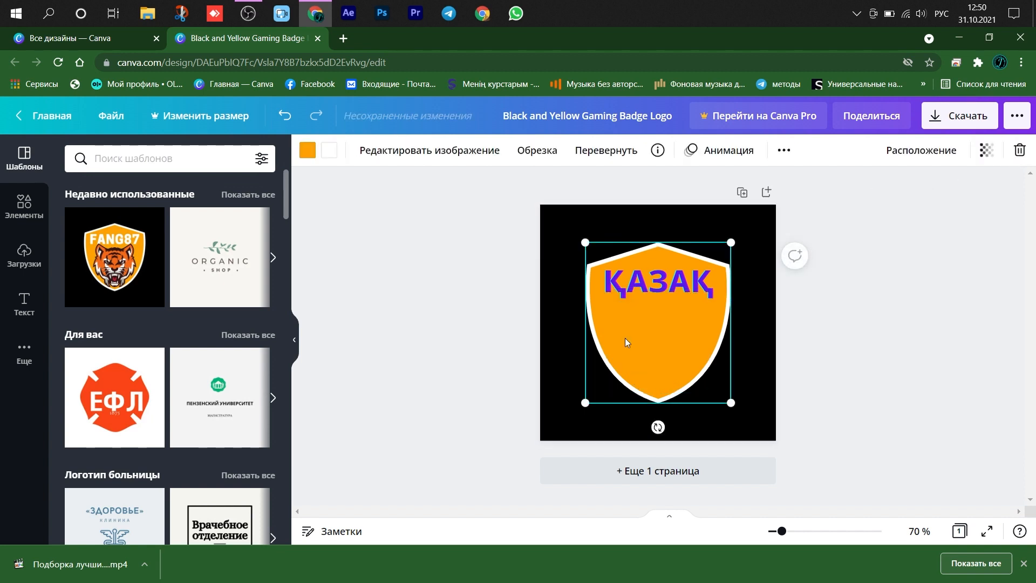
click(308, 150)
click(189, 345)
click(330, 155)
click(151, 220)
- Place the recently used blue wolf head in the middle of the shield and recolour the ҚАЗАҚ title white
click(24, 214)
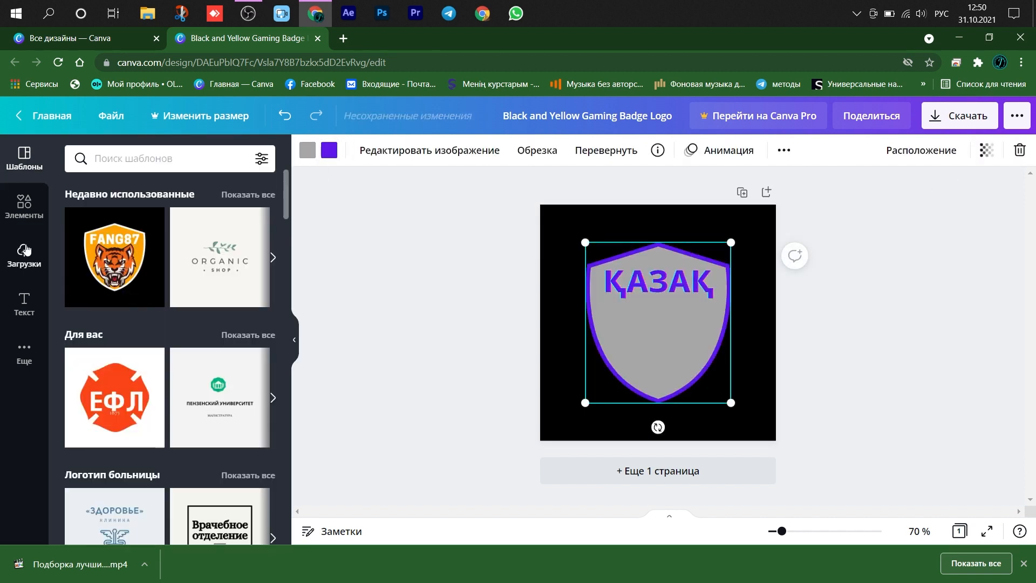
drag(94, 269, 669, 332)
click(675, 286)
click(513, 150)
click(152, 257)
- Recolour the wolf head's dark blue areas purple and its white eyes a custom bright yellow
click(661, 325)
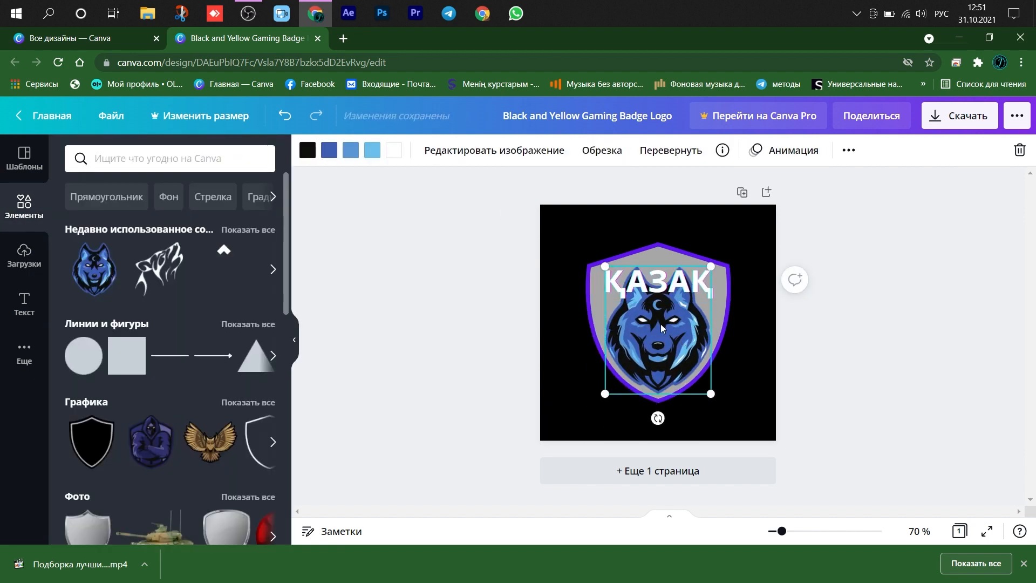
click(330, 151)
click(271, 413)
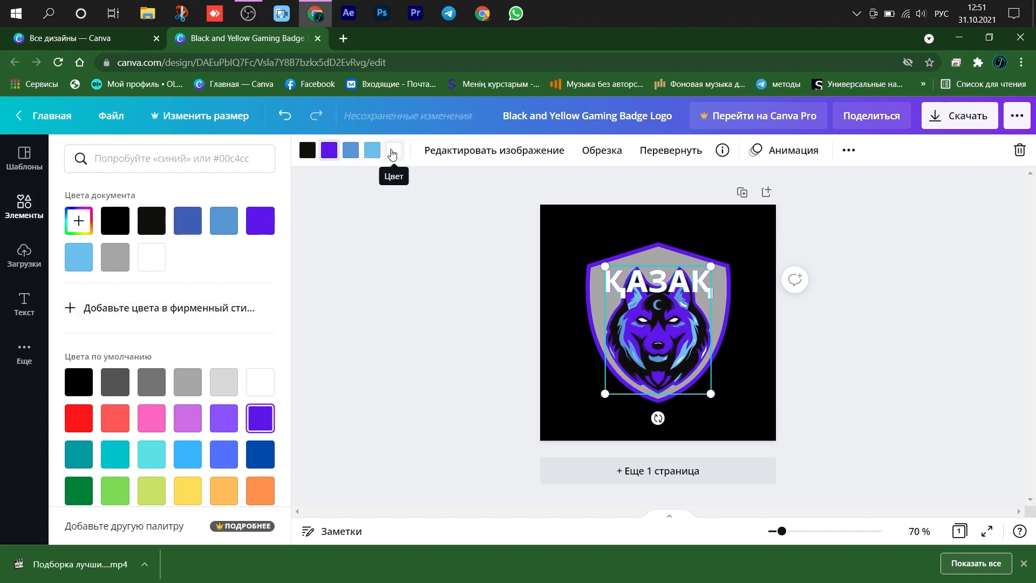
click(394, 154)
click(187, 490)
click(81, 222)
click(247, 255)
- Recolour the shield's fill with the document's yellow and the ҚАЗАҚ title with the document's purple
click(680, 286)
click(718, 318)
click(308, 150)
click(108, 267)
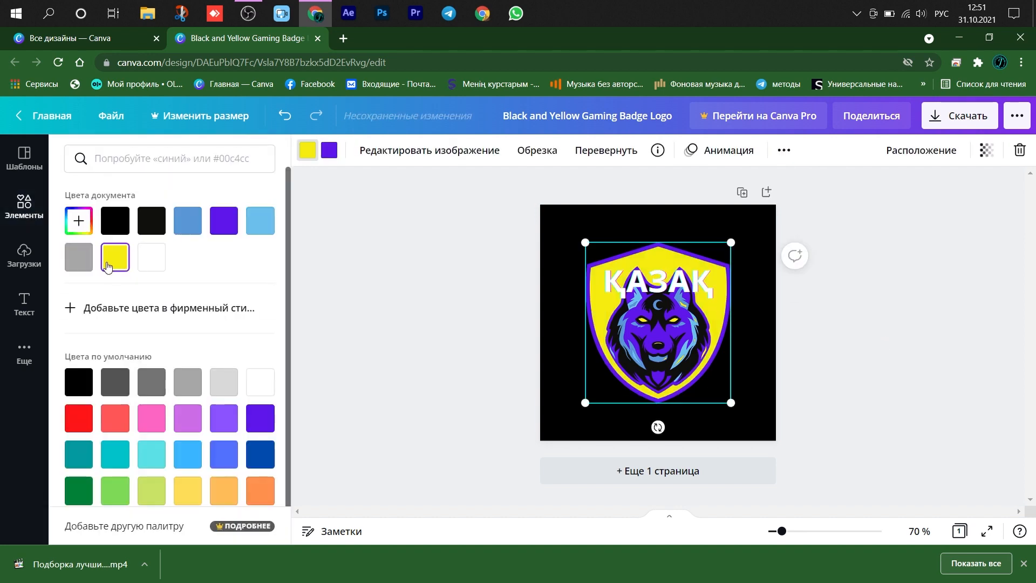
click(675, 283)
click(514, 150)
click(224, 221)
- Replace the second, third and fourth colours of the wolf head with shades from the default palette
click(659, 345)
click(329, 154)
click(188, 382)
click(351, 150)
click(151, 383)
click(372, 151)
click(233, 383)
- Mix custom colours for the first colour of the selected badge artwork
click(308, 151)
click(79, 220)
drag(111, 292, 88, 314)
click(260, 221)
click(79, 220)
drag(171, 312, 185, 295)
click(354, 325)
- Recolour the shield's fill white and download the finished logo as a PNG
click(597, 315)
click(308, 151)
click(260, 383)
click(439, 319)
click(960, 116)
click(915, 376)
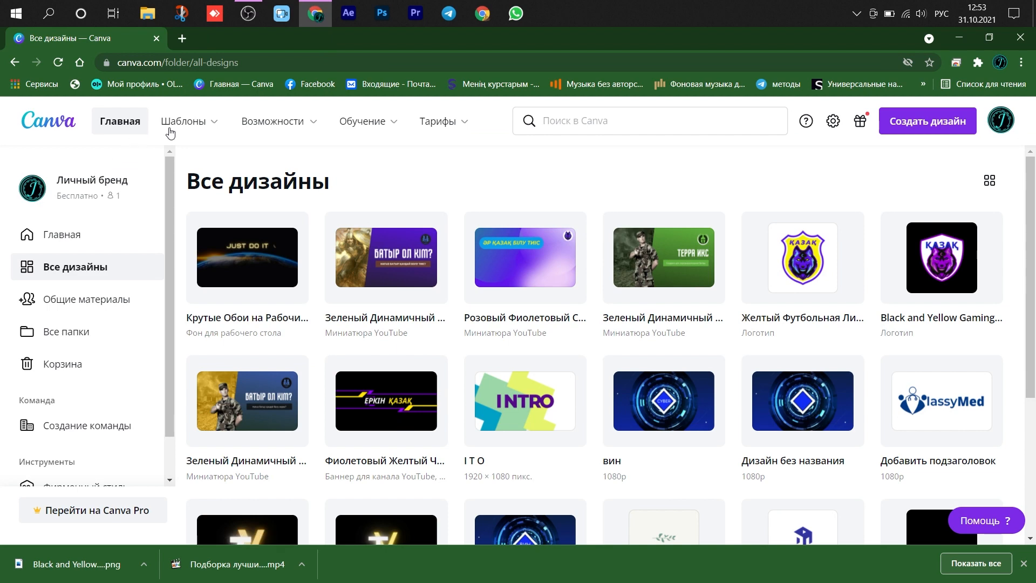
mouse_move(195, 129)
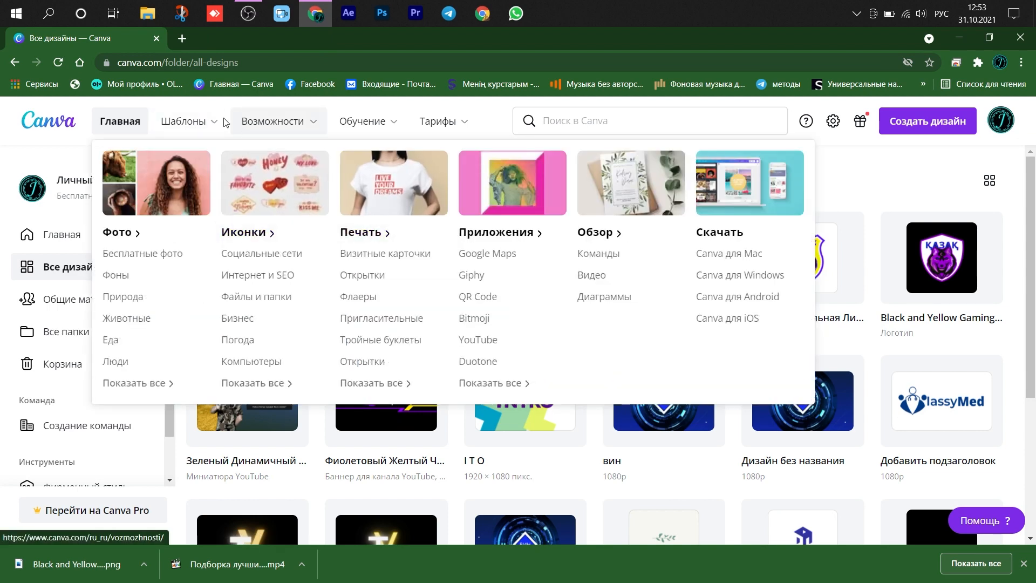
mouse_move(275, 122)
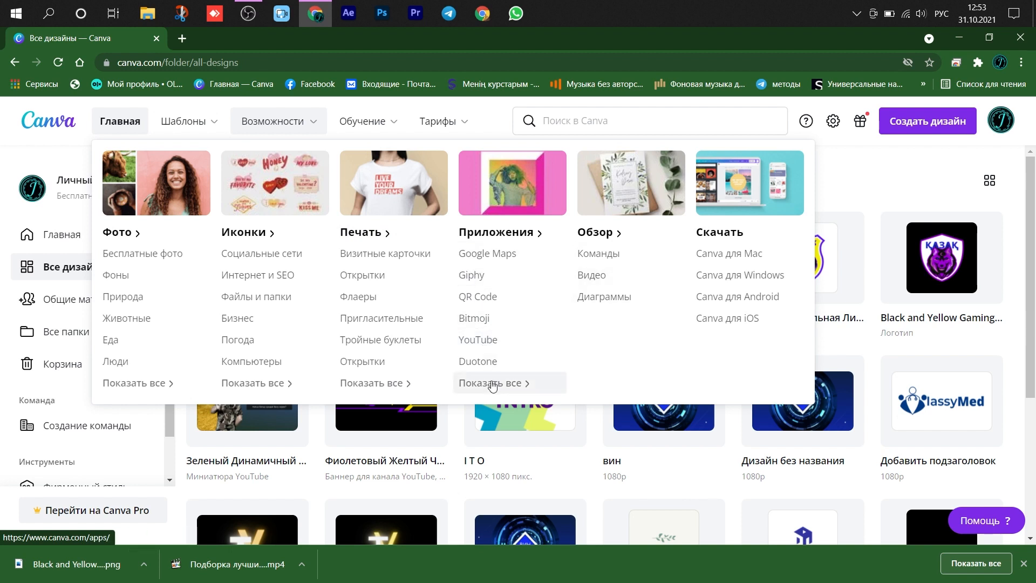
- Search the templates for "yout" and open the suggested category Оформление канала YouTube
click(633, 122)
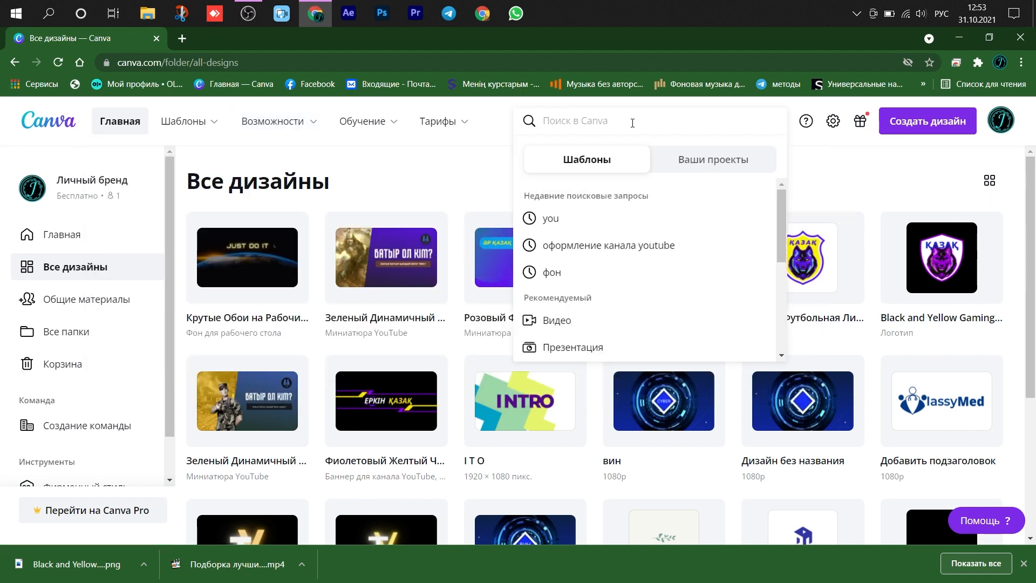
key(alt+shift)
text(yu)
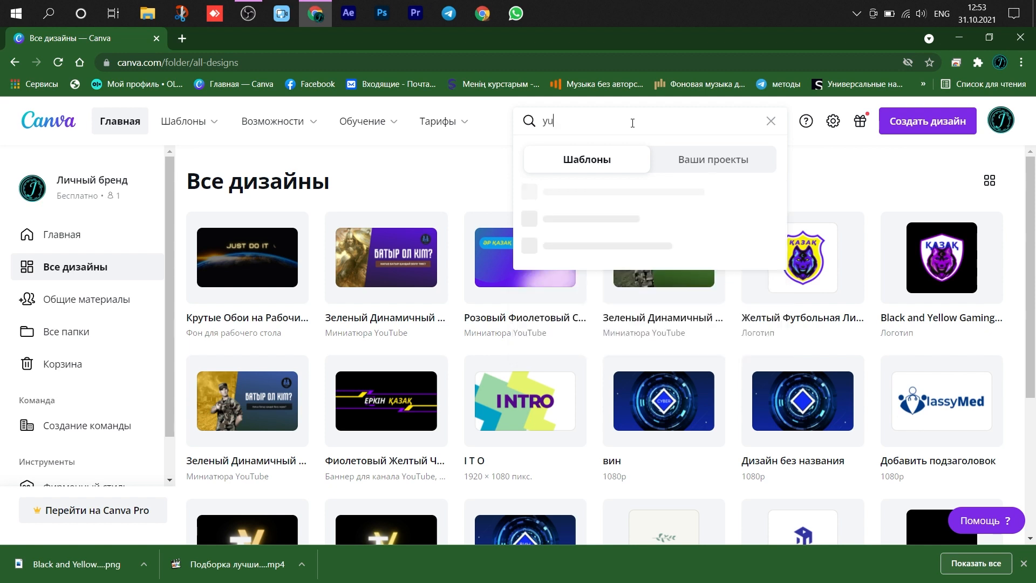
key(BackSpace)
text(out)
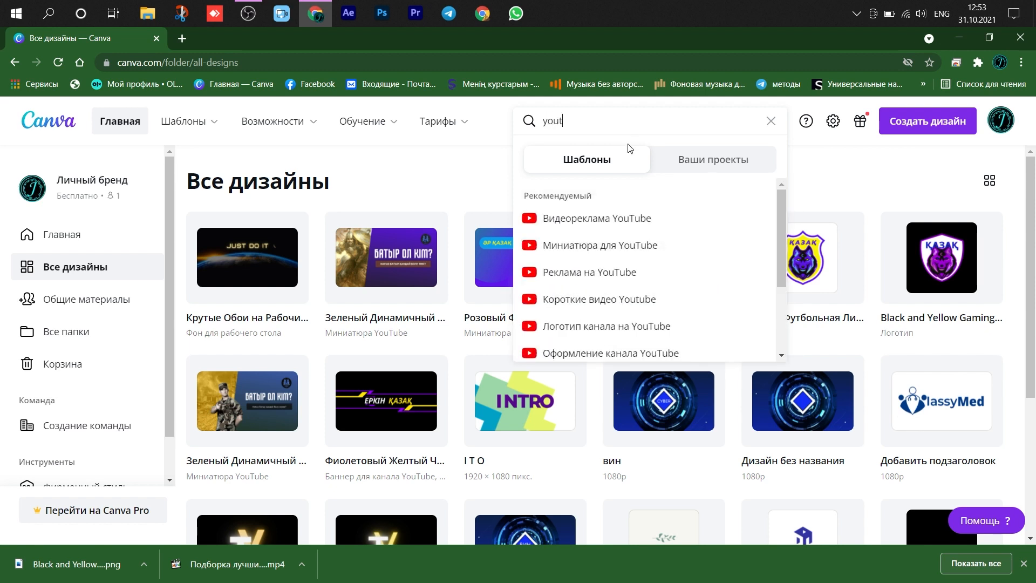
click(633, 354)
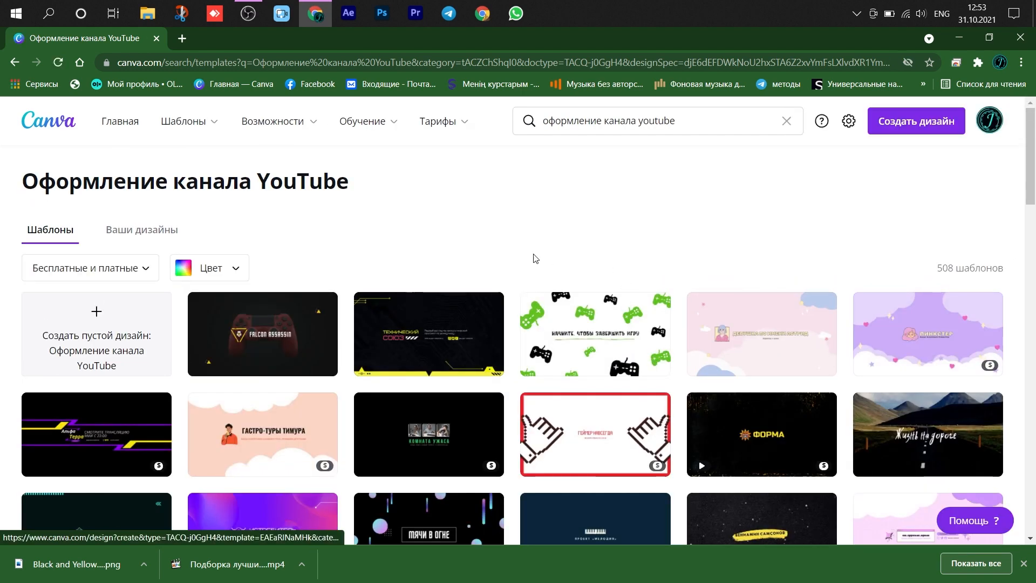
- Browse the channel banner templates and open the black Альфа Терра one with purple and yellow stripes
scroll(529, 255, down, 1)
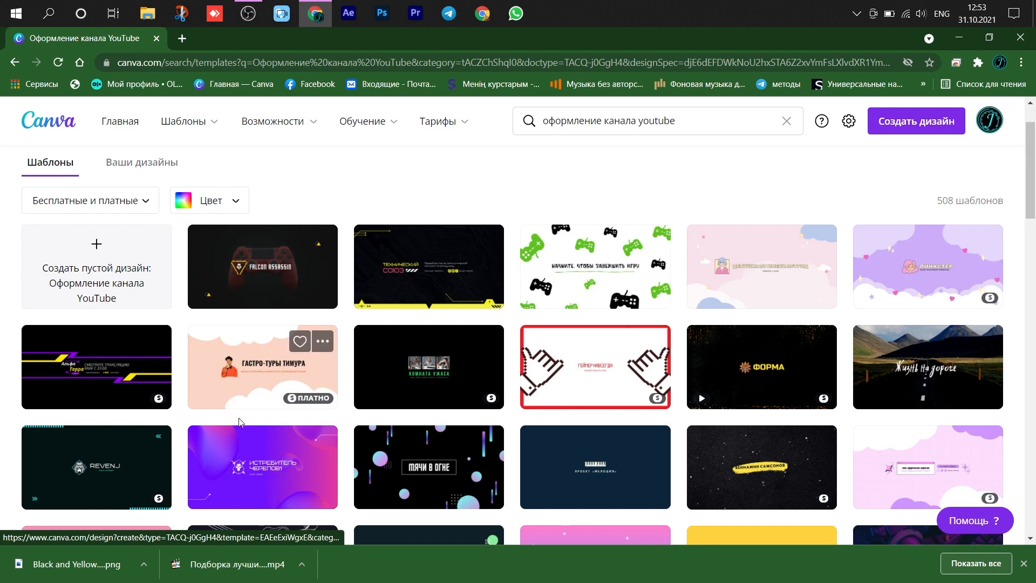
scroll(492, 366, down, 2)
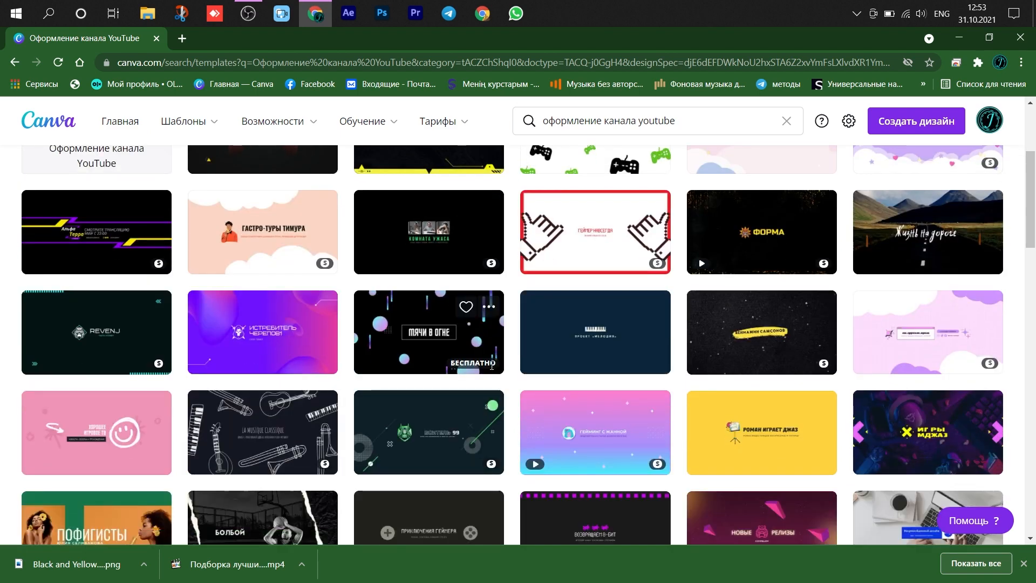
scroll(492, 366, down, 1)
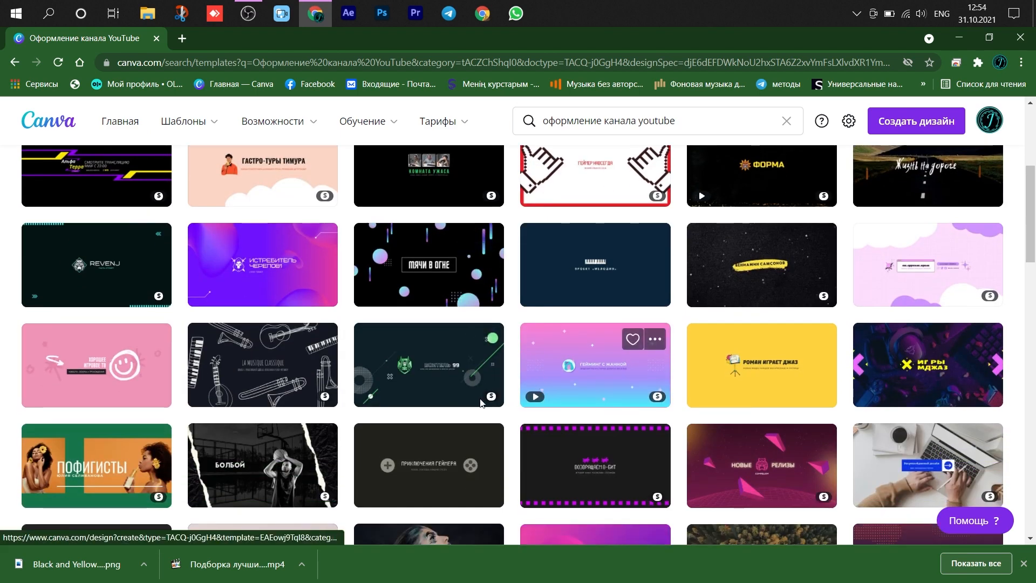
scroll(391, 388, up, 3)
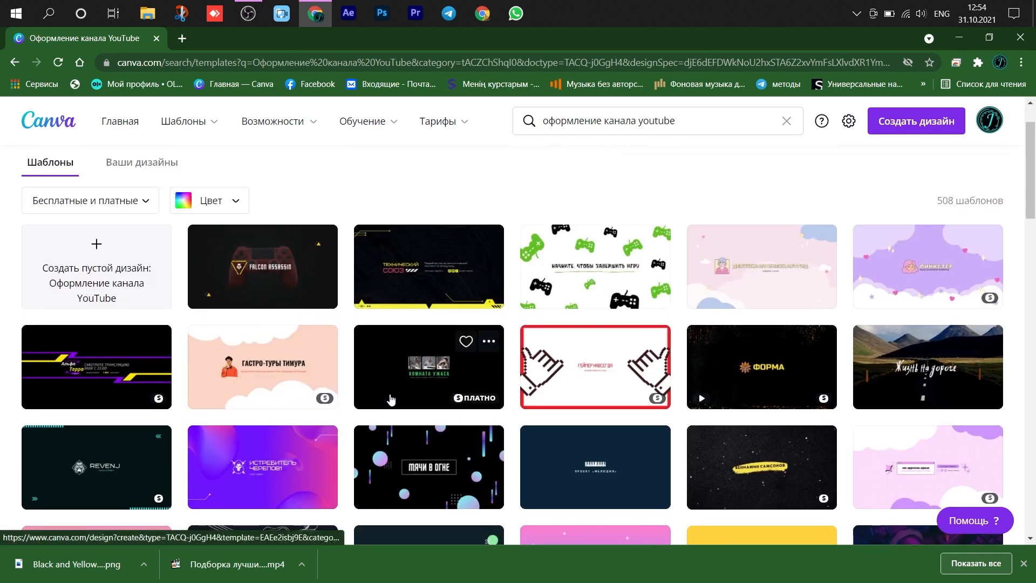
click(93, 376)
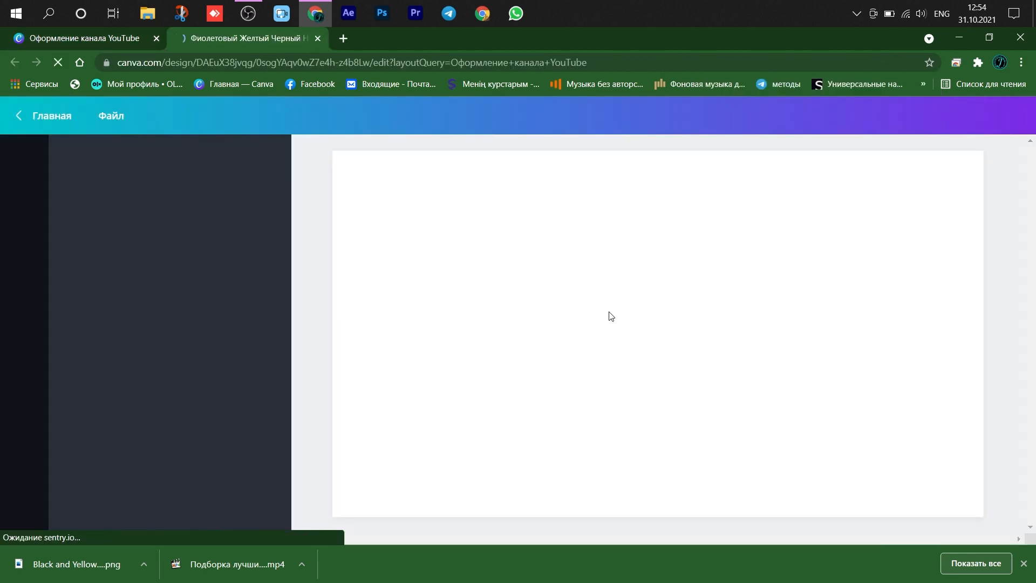
- Delete the broadcast schedule text and the small text below it from the middle of the banner
click(661, 325)
key(Delete)
click(659, 338)
key(Delete)
- Replace the yellow Терра title word with ҚАЗАҚ and move it towards the banner's centre
click(610, 328)
double_click(613, 329)
text(D)
text(АЗАҚ)
drag(613, 360, 728, 355)
- Replace the white Альфа title word with ЕРКІН, place it directly before ҚАЗАҚ and match its size
click(588, 311)
double_click(588, 310)
text(ЕРКІН)
drag(590, 344, 690, 355)
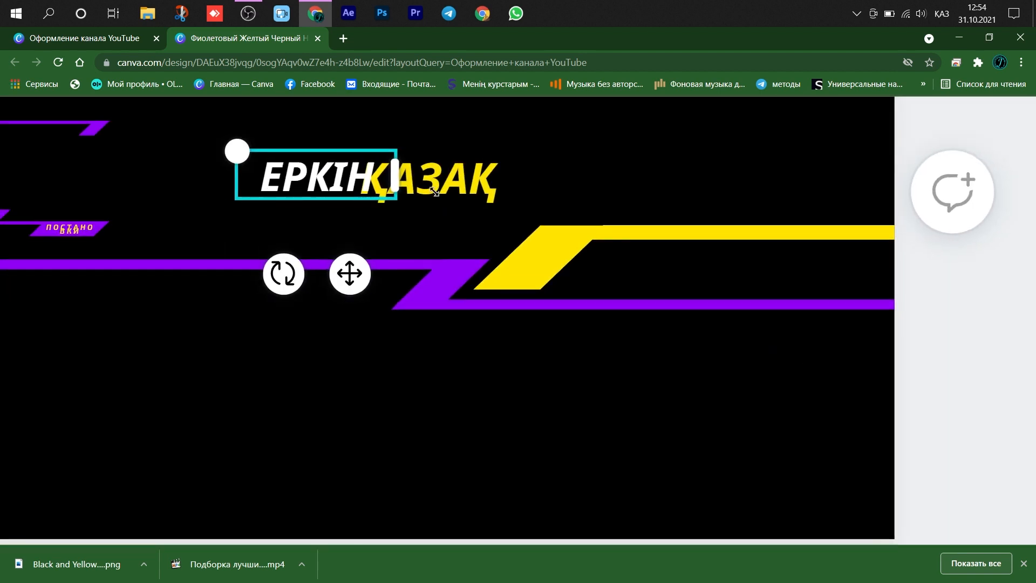
mouse_move(353, 278)
mouse_down()
mouse_move(336, 275)
mouse_move(344, 279)
mouse_up()
scroll(335, 276, up, 3)
drag(193, 115, 169, 111)
- Select the words ЕРКІН and ҚАЗАҚ together and enlarge them to span the area between the stripes
click(495, 156)
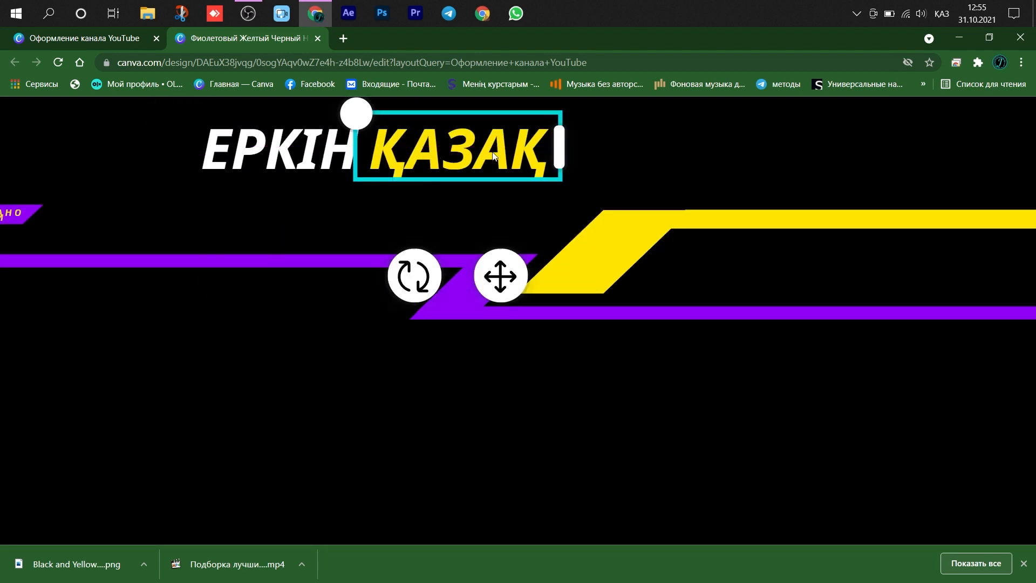
shift+click(261, 143)
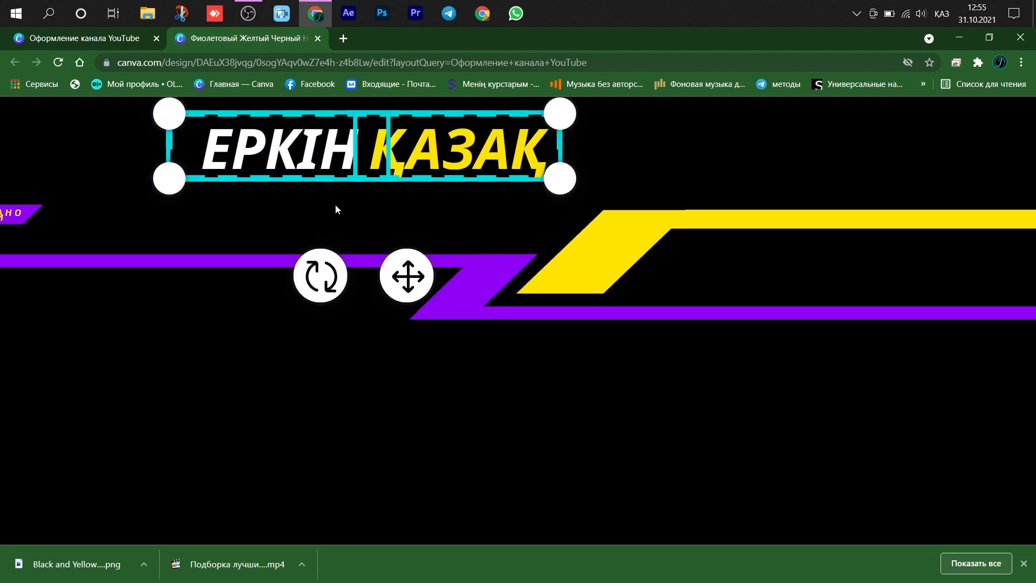
scroll(325, 185, down, 4)
scroll(325, 186, up, 8)
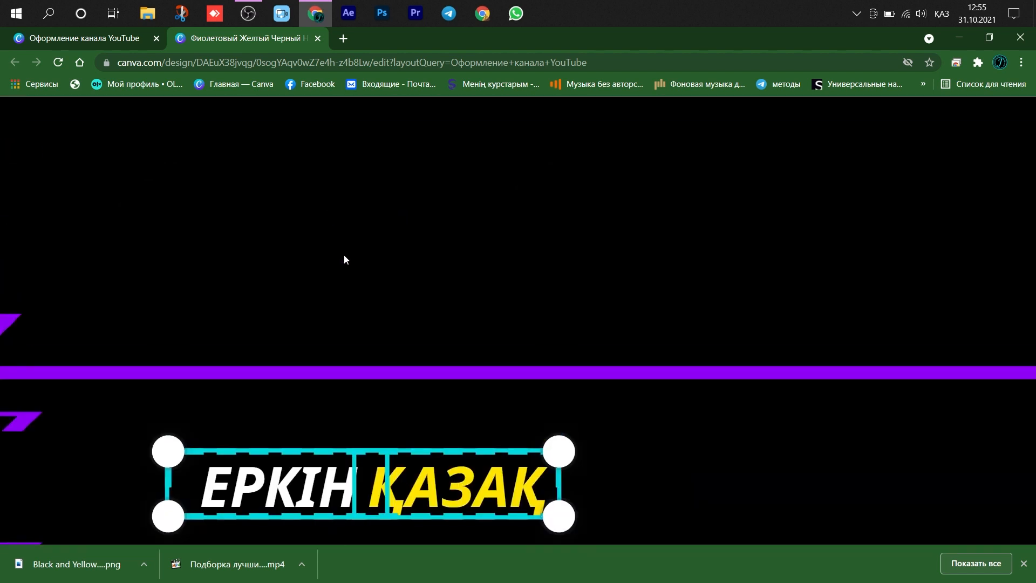
scroll(344, 255, down, 4)
scroll(322, 301, down, 3)
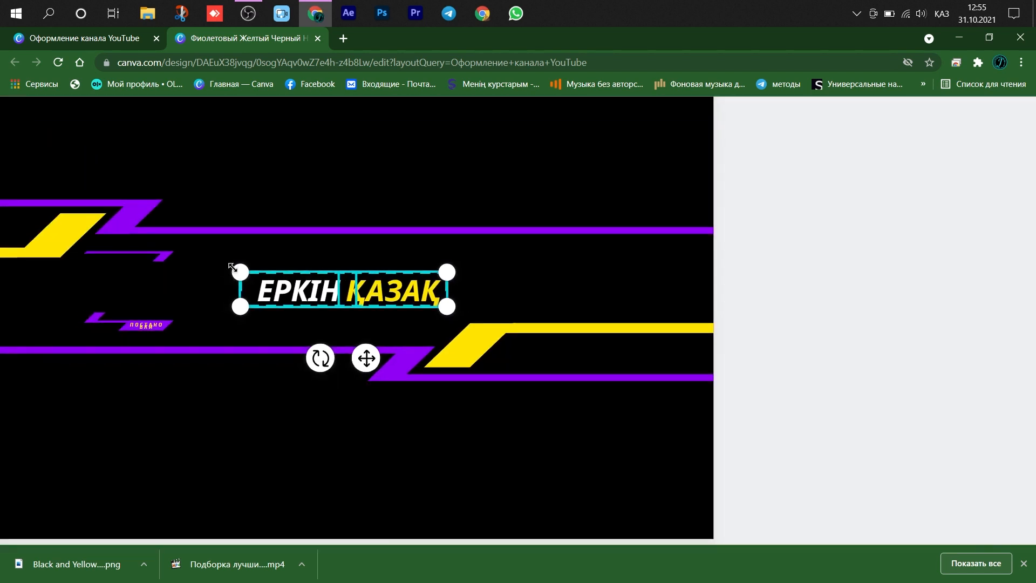
drag(240, 270, 24, 217)
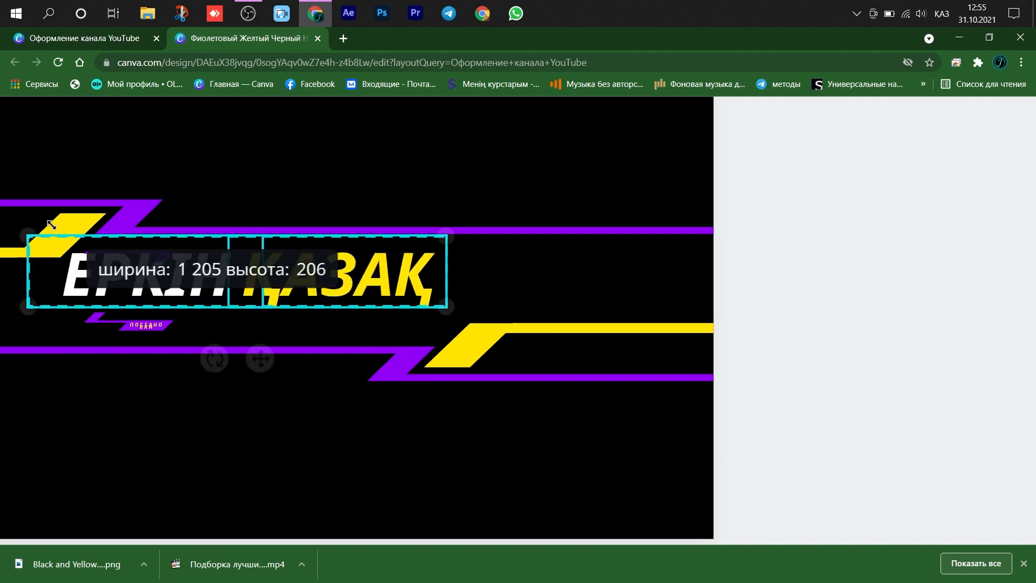
drag(441, 310, 516, 320)
- Enlarge the ЕРКІН ҚАЗАҚ title slightly more and centre it on the banner between the stripes
mouse_move(296, 371)
mouse_down()
mouse_move(301, 383)
mouse_move(306, 363)
mouse_move(296, 361)
mouse_up()
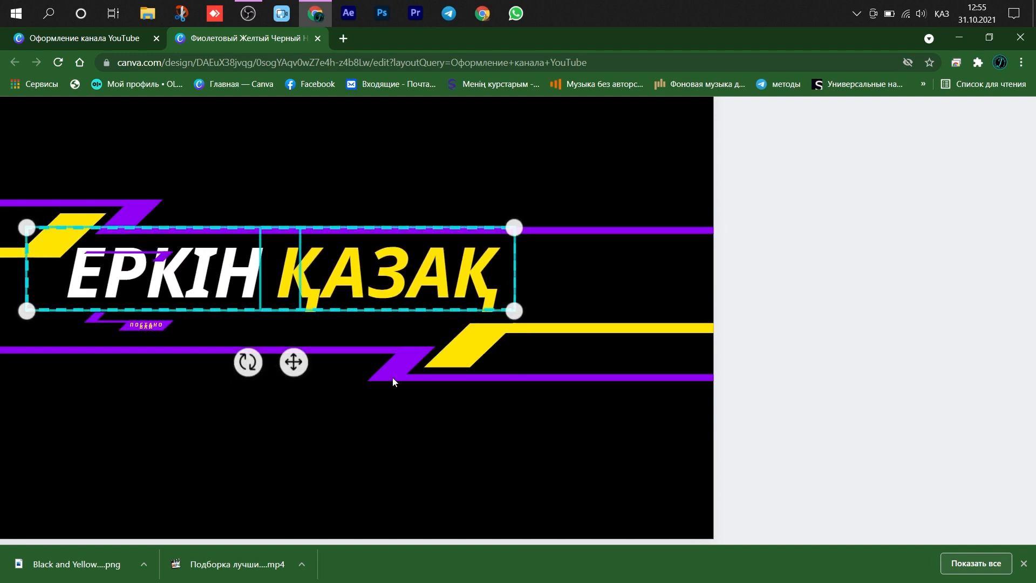
drag(512, 322, 542, 345)
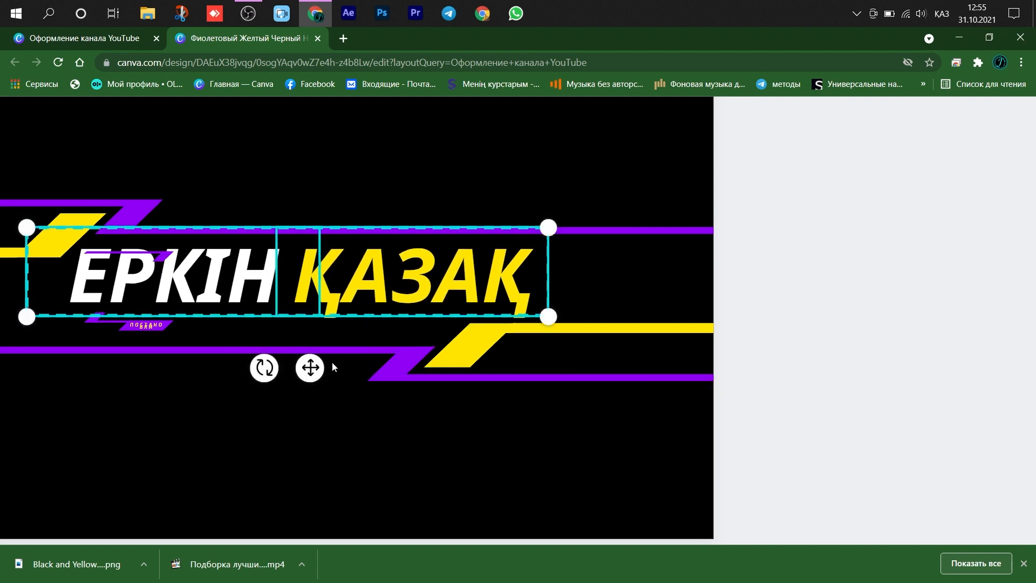
mouse_move(310, 368)
mouse_down()
mouse_move(275, 371)
mouse_move(291, 373)
mouse_up()
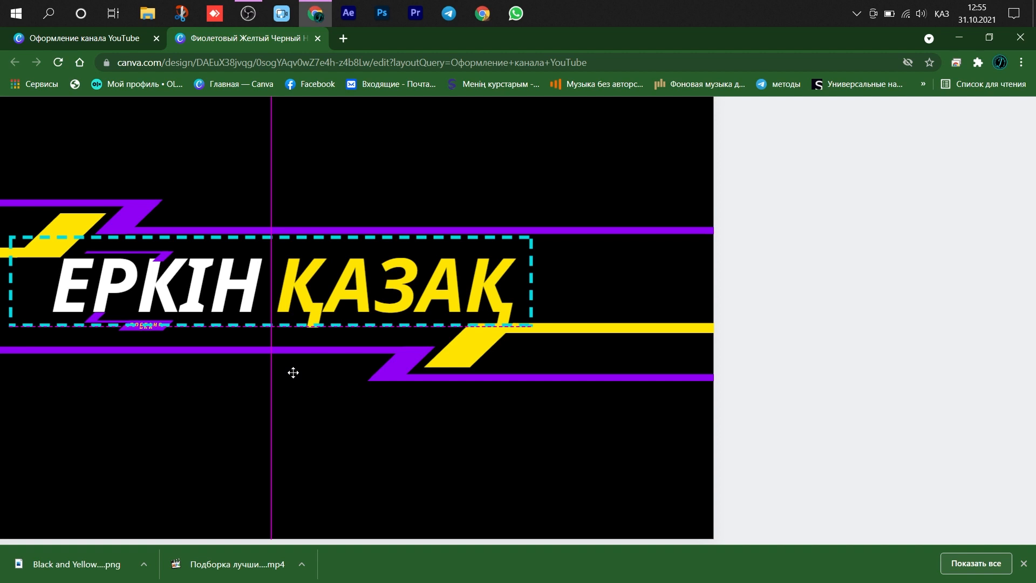
drag(293, 373, 293, 372)
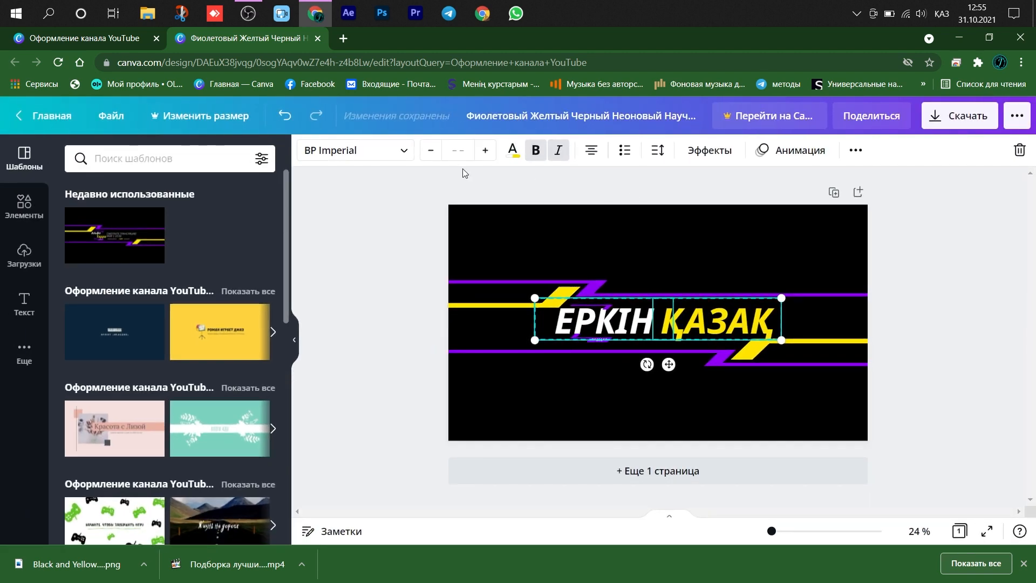
- Set the font of the ЕРКІН ҚАЗАҚ title to Montserrat Extra-Bold
click(399, 150)
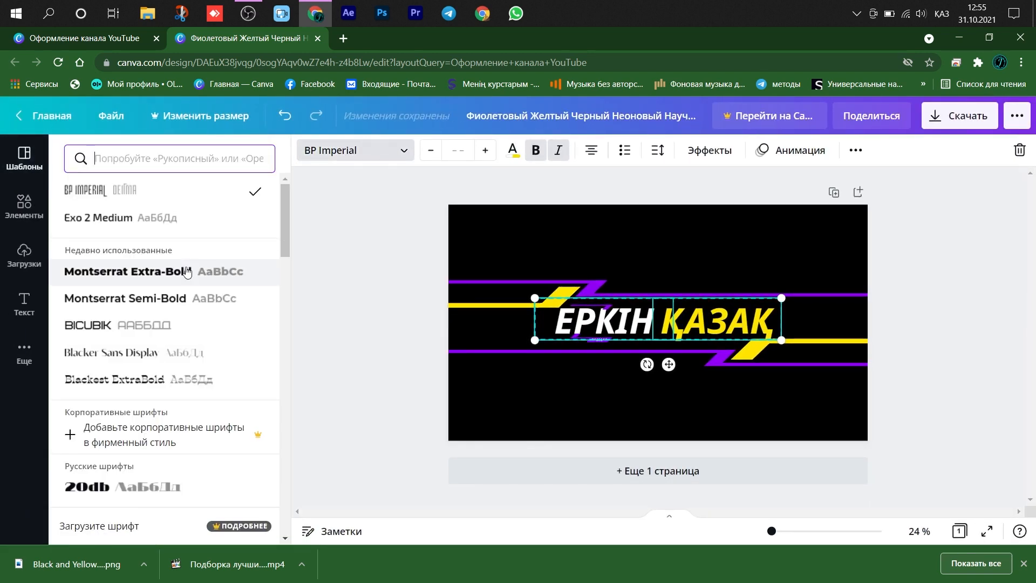
click(139, 294)
click(140, 272)
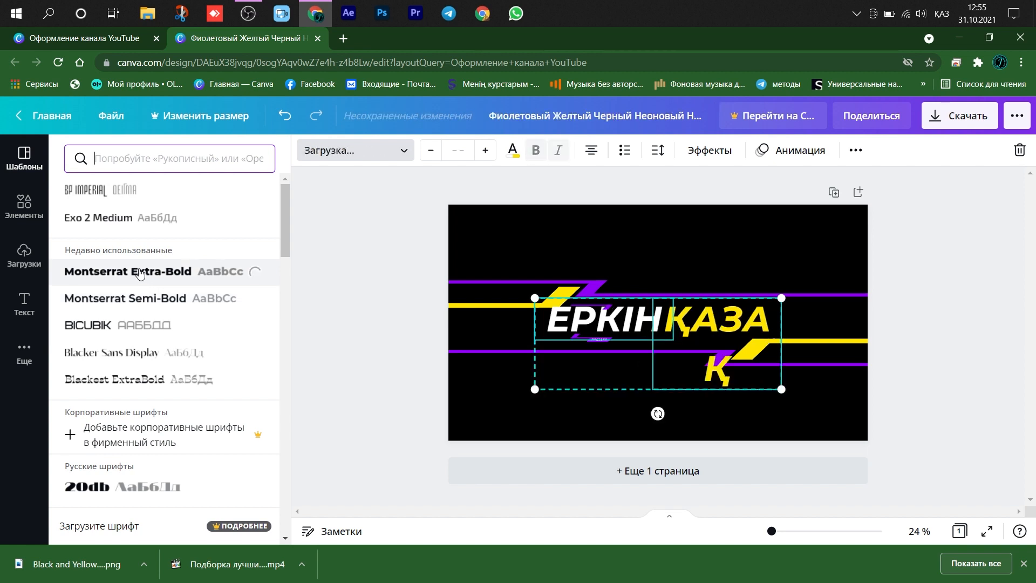
- Change the title font to Montserrat Semi-Bold, widen the ҚАЗАҚ text box to fit one line and recentre ЕРКІН ҚАЗАҚ
click(144, 297)
click(949, 254)
click(751, 330)
drag(782, 343, 800, 344)
drag(737, 364, 752, 365)
shift+click(626, 323)
drag(686, 367, 668, 366)
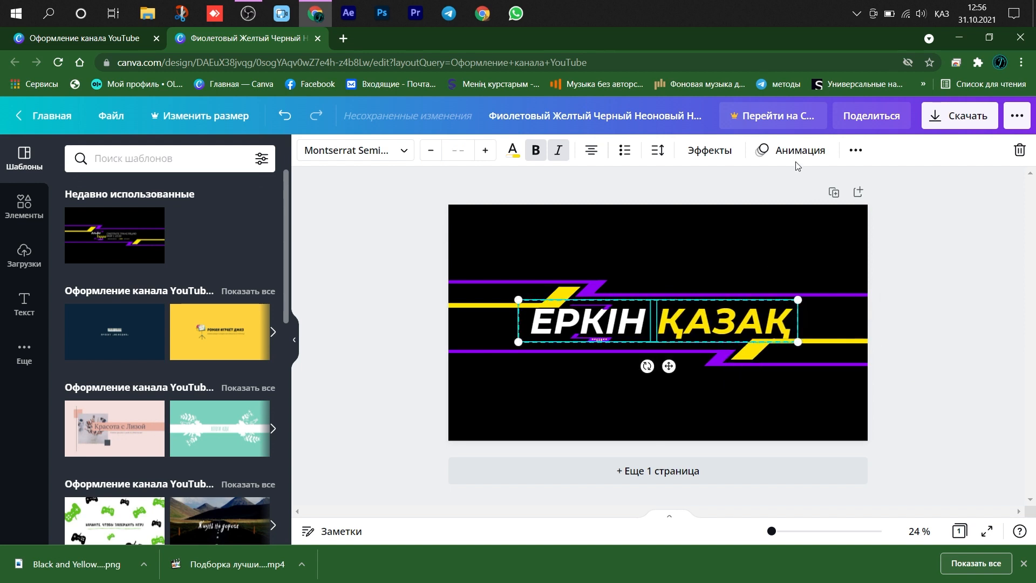
- Bring the ЕРКІН ҚАЗАҚ title to the front of all the banner's elements
click(856, 150)
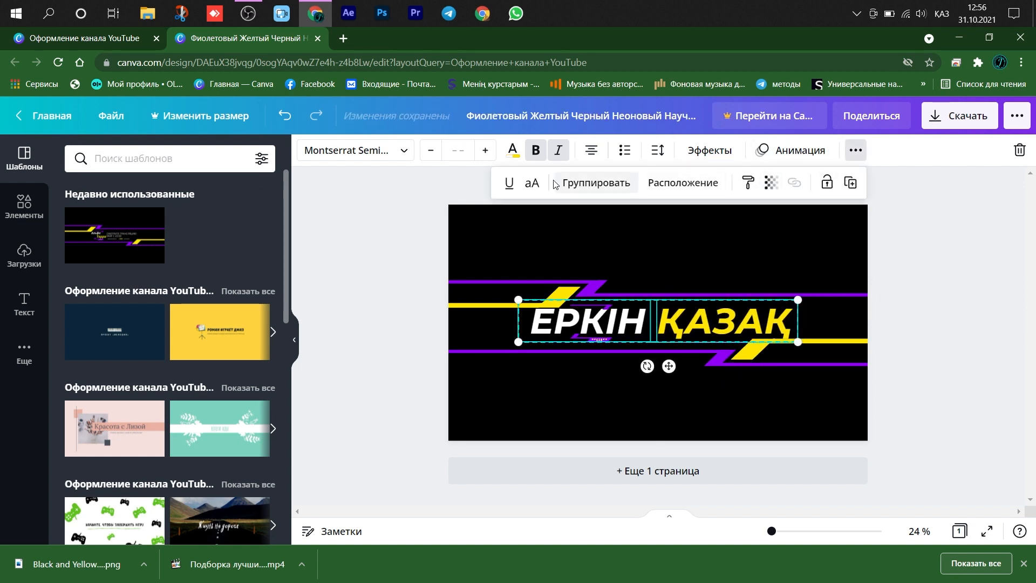
click(683, 182)
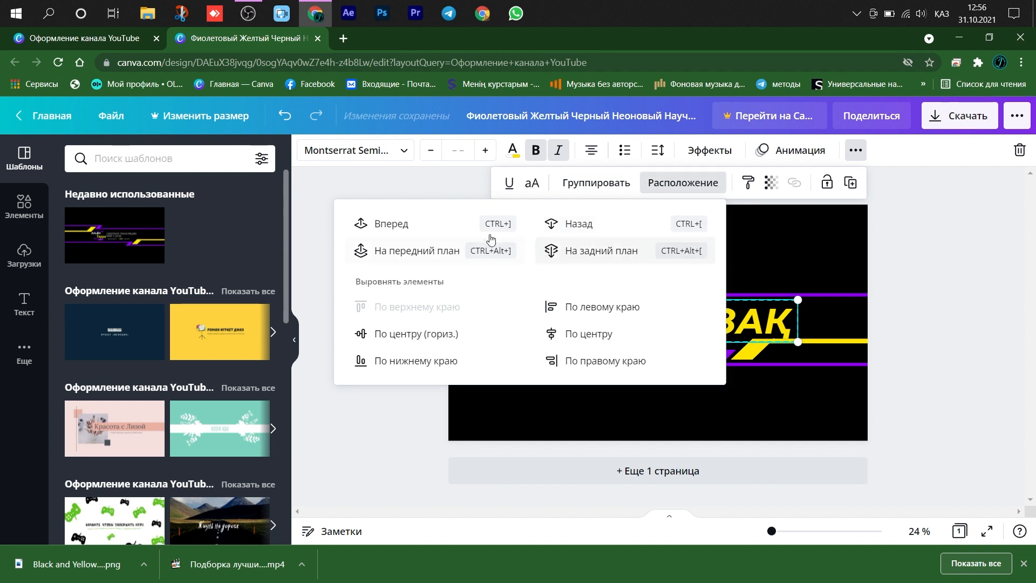
click(399, 249)
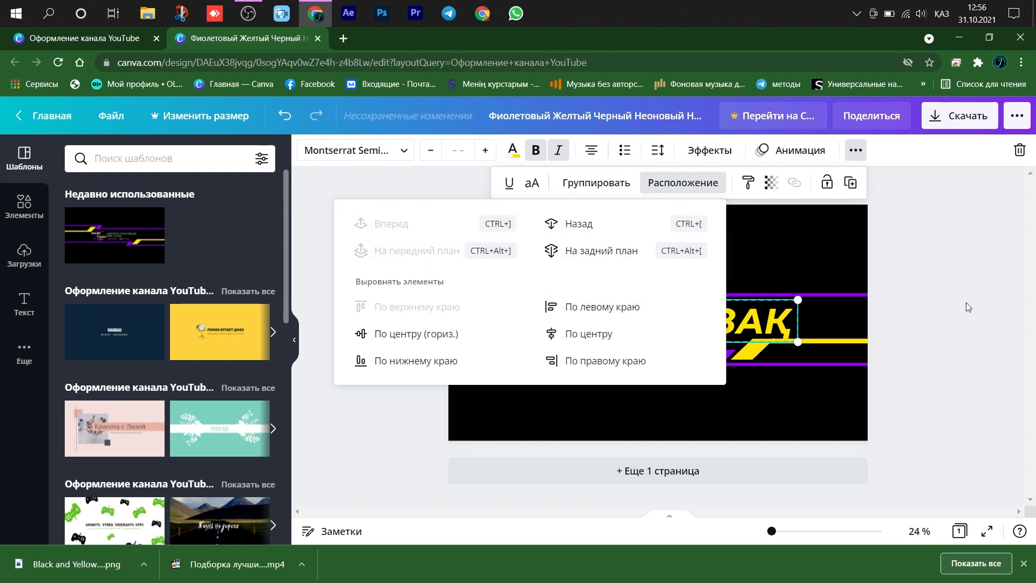
click(967, 307)
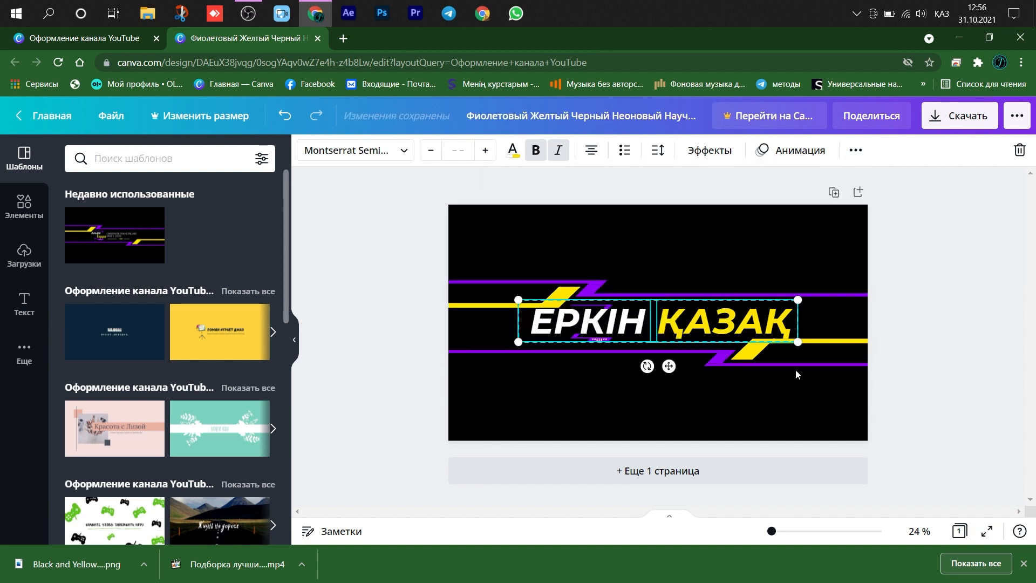
- Try the Парение effect at intensity 92 on the ЕРКІН ҚАЗАҚ title and replace it with the Неон effect
click(712, 151)
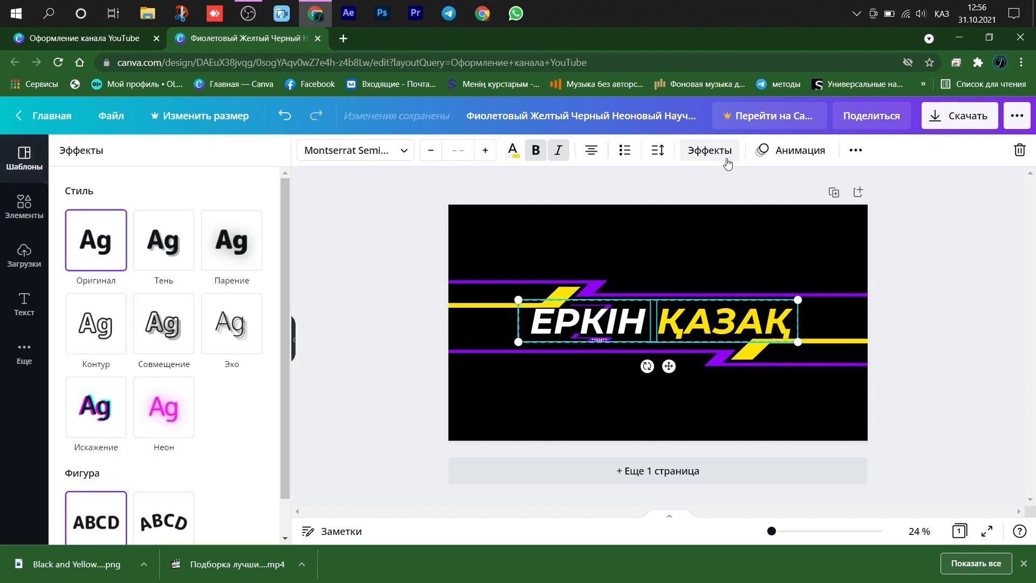
click(221, 250)
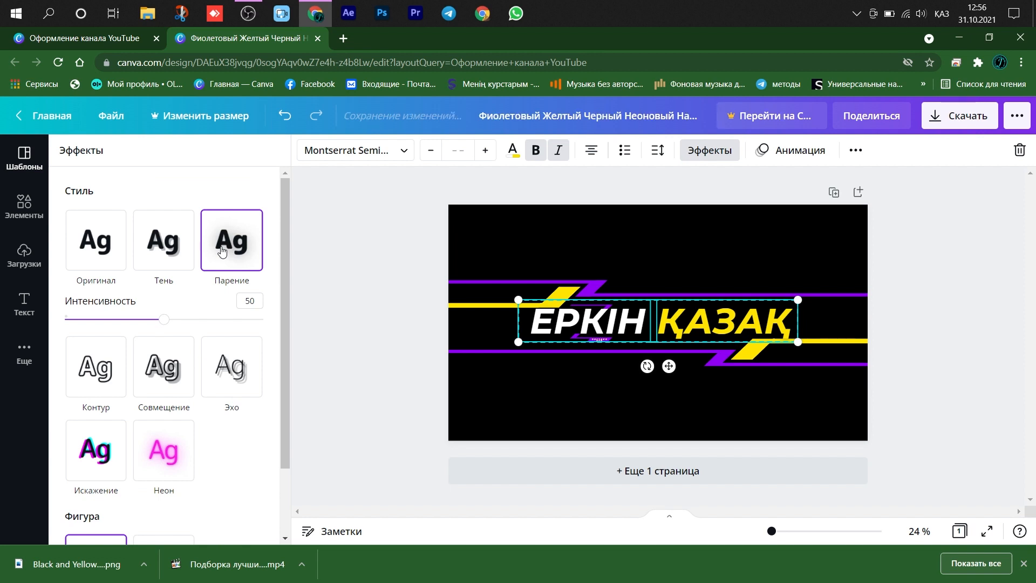
drag(163, 319, 247, 320)
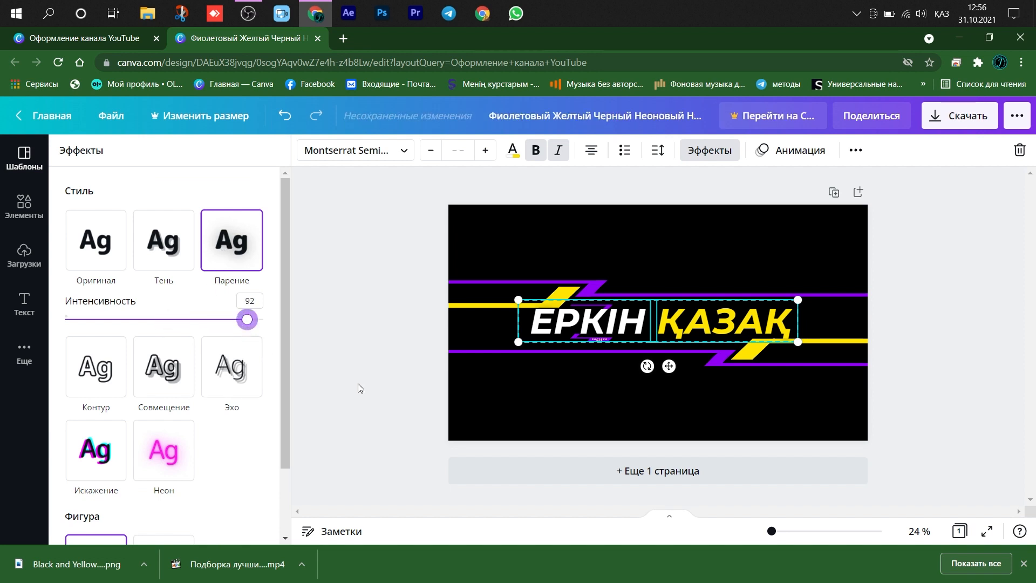
click(169, 449)
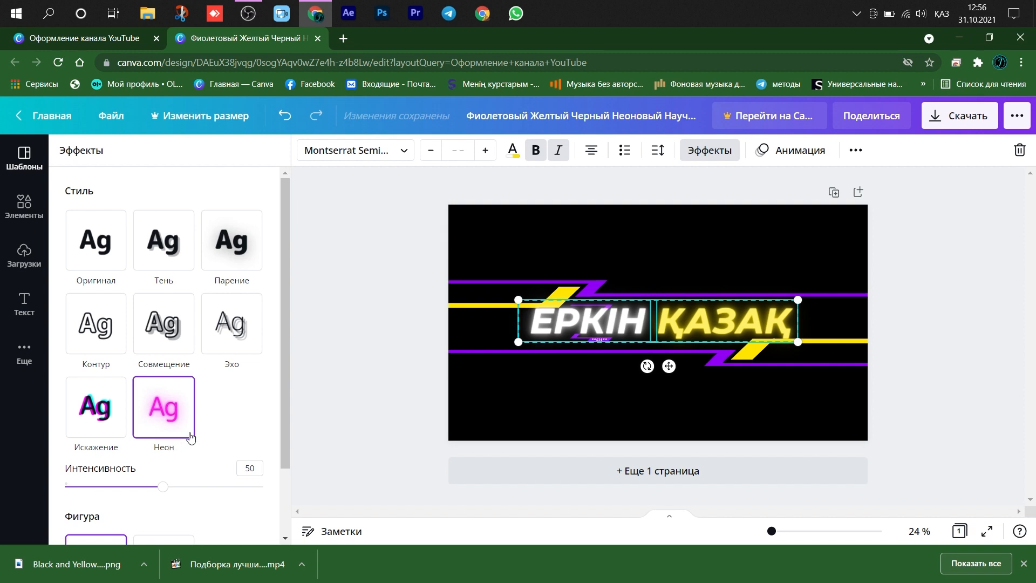
- Add the image маска для шапкий YouTube from the Materials\пнг folder in File Explorer and stretch it over the whole banner
click(153, 16)
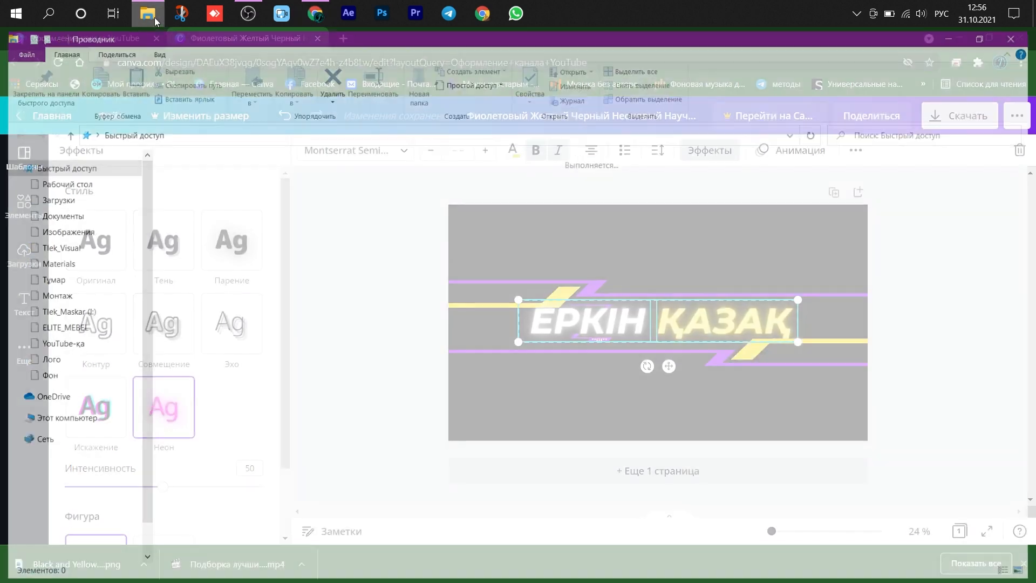
click(50, 263)
double_click(700, 194)
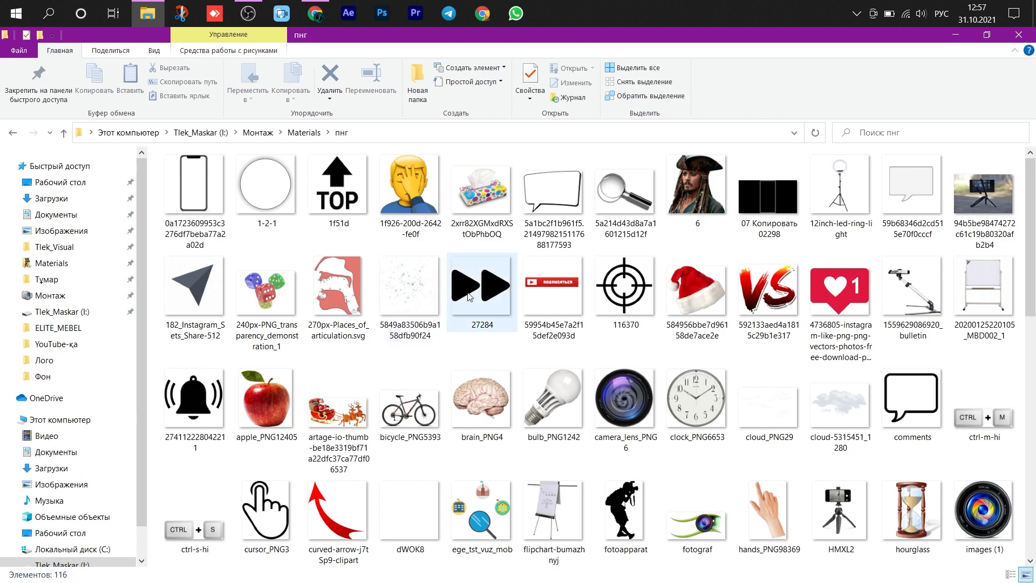
scroll(469, 299, down, 5)
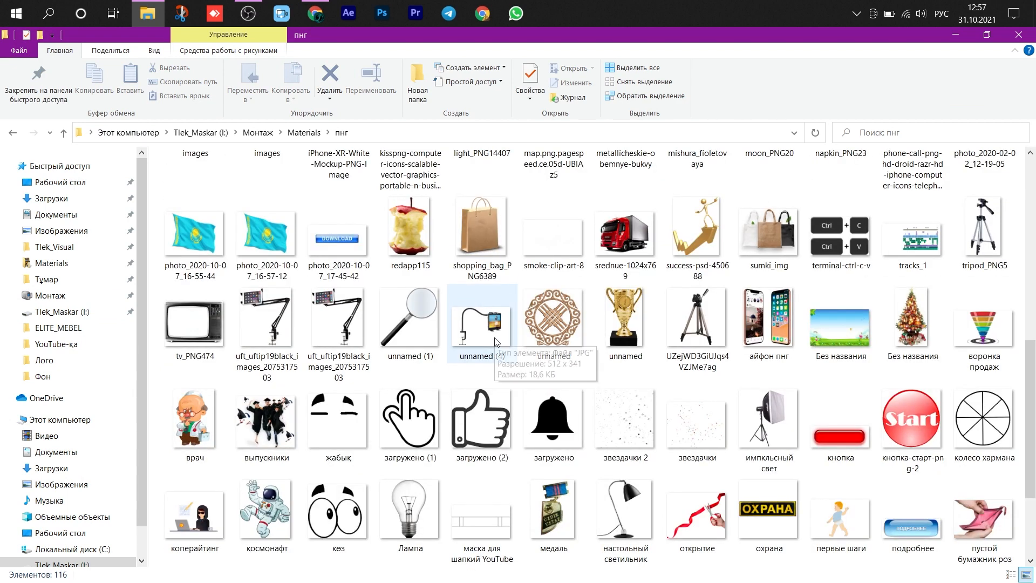
scroll(495, 340, down, 2)
drag(481, 416, 261, 322)
drag(501, 235, 449, 205)
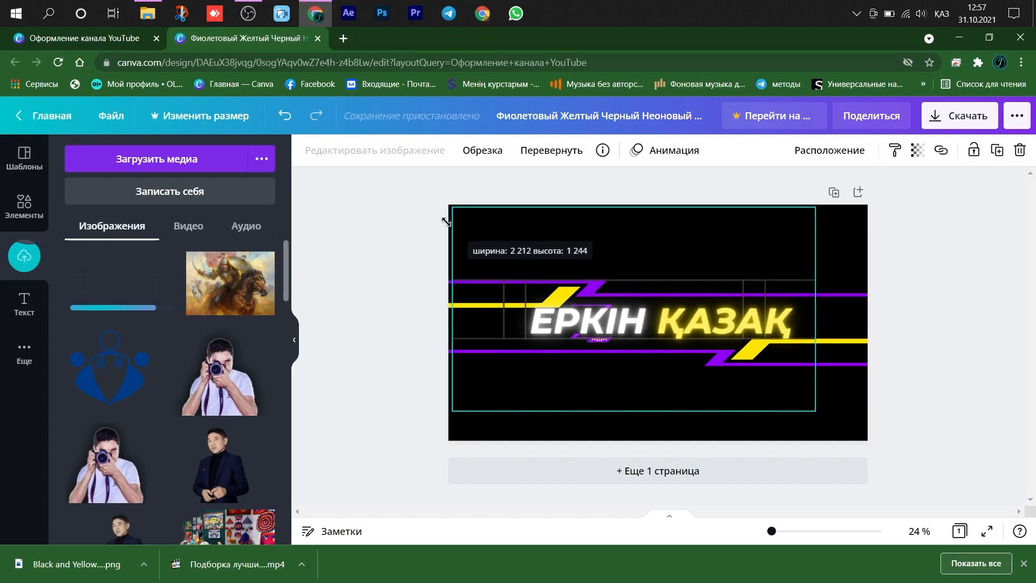
drag(815, 411, 866, 435)
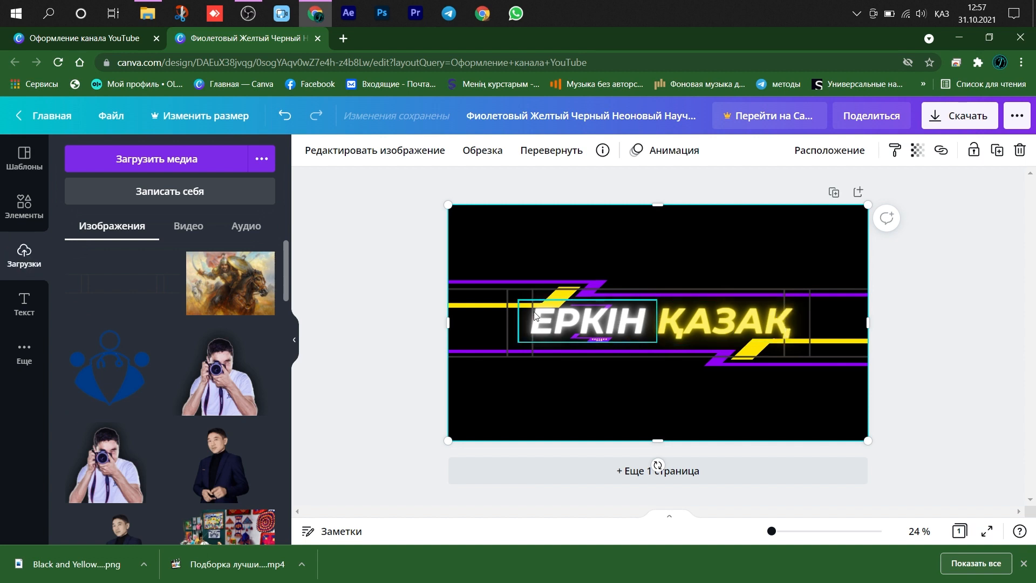
- Shrink the ЕРКІН ҚАЗАҚ title to fit the central area of the mask and centre it between the stripes
click(643, 329)
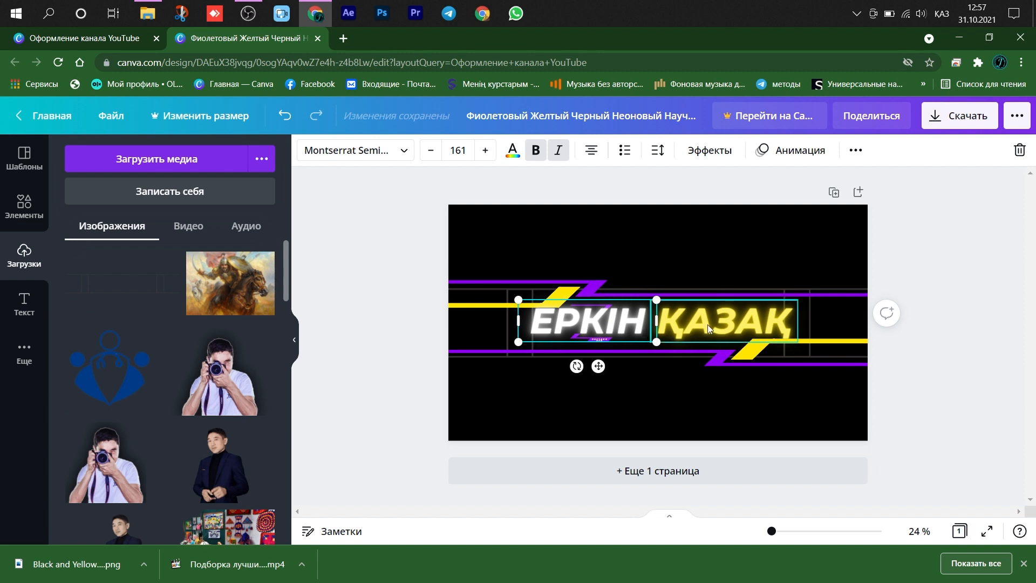
shift+click(747, 343)
drag(799, 346, 761, 333)
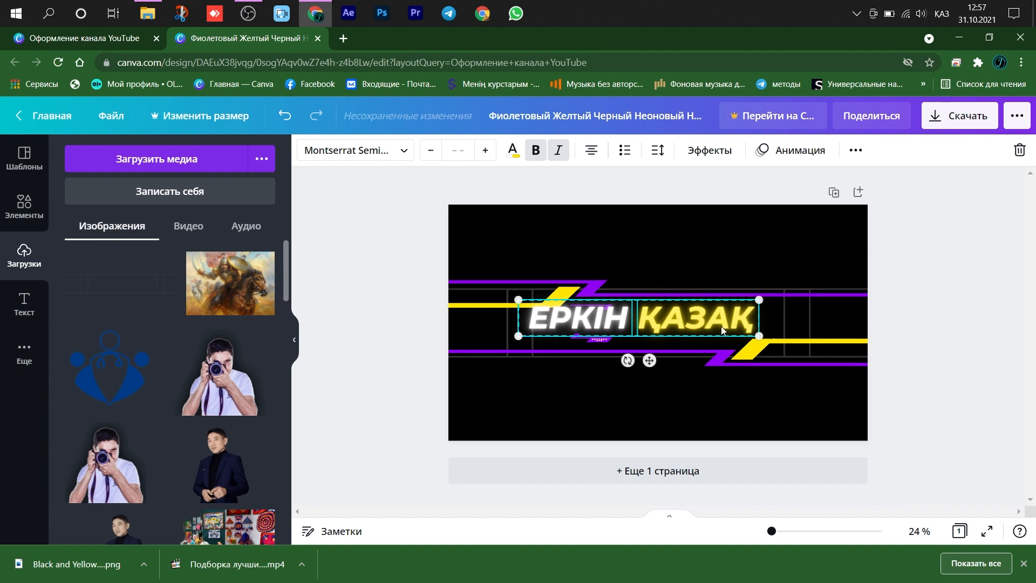
drag(647, 360, 673, 372)
click(951, 347)
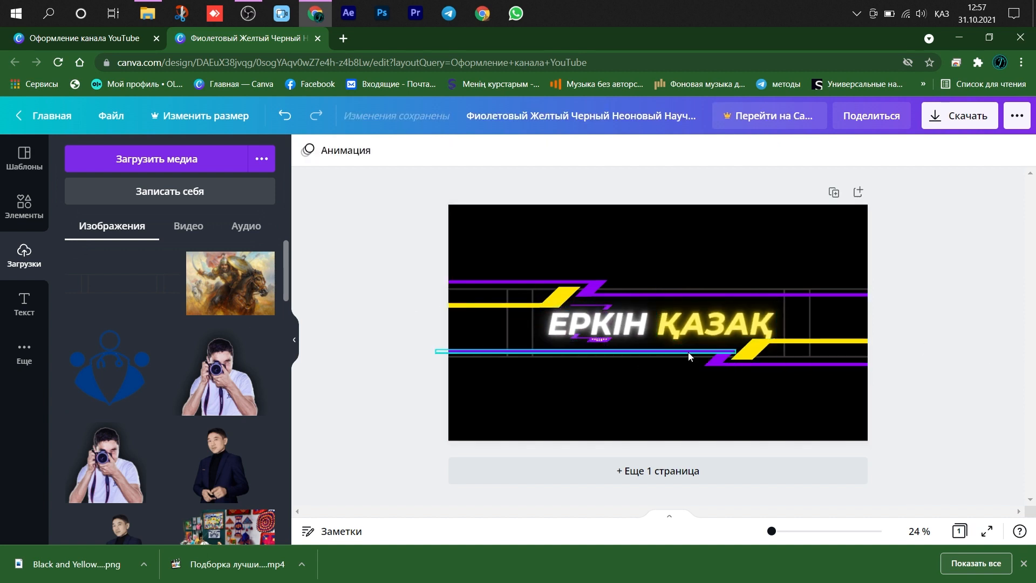
- Delete the tiny leftover template text beneath the title and place ЕРКІН ҚАЗАҚ centred between the stripes
click(597, 326)
click(924, 420)
click(672, 325)
shift+click(621, 326)
mouse_move(670, 366)
mouse_down()
mouse_move(659, 327)
mouse_move(671, 366)
mouse_up()
click(600, 340)
key(Delete)
click(669, 286)
shift+click(618, 287)
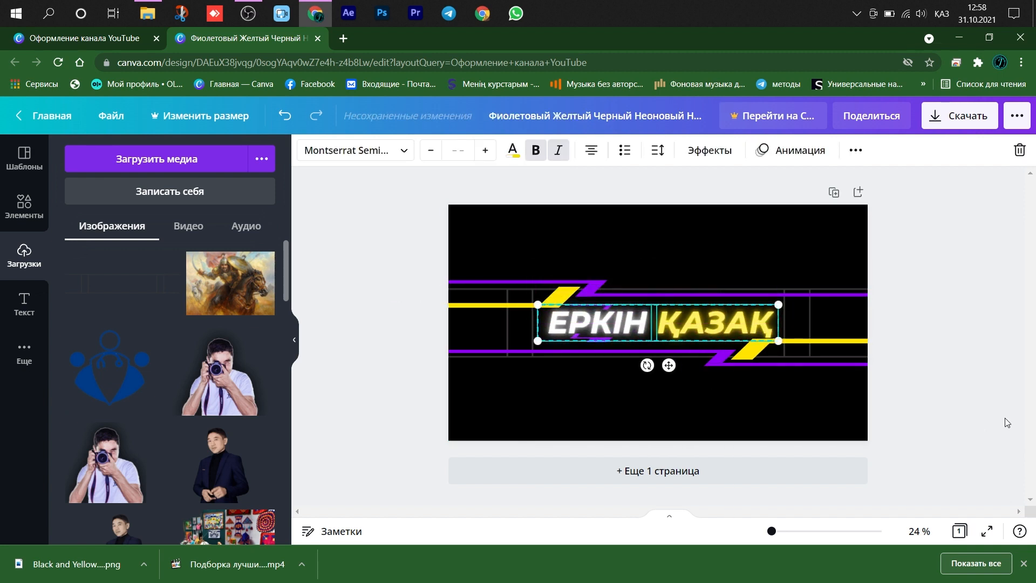
click(983, 341)
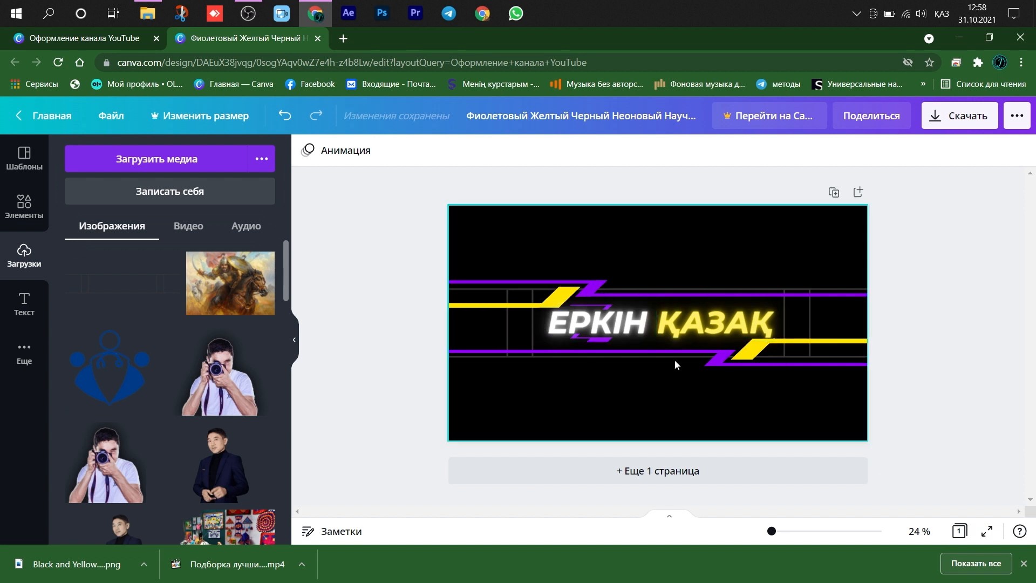
- Recolour the banner's purple stripes and small accents blue-violet and place the ЕРКІН ҚАЗАҚ title back between the stripes
click(960, 122)
click(721, 357)
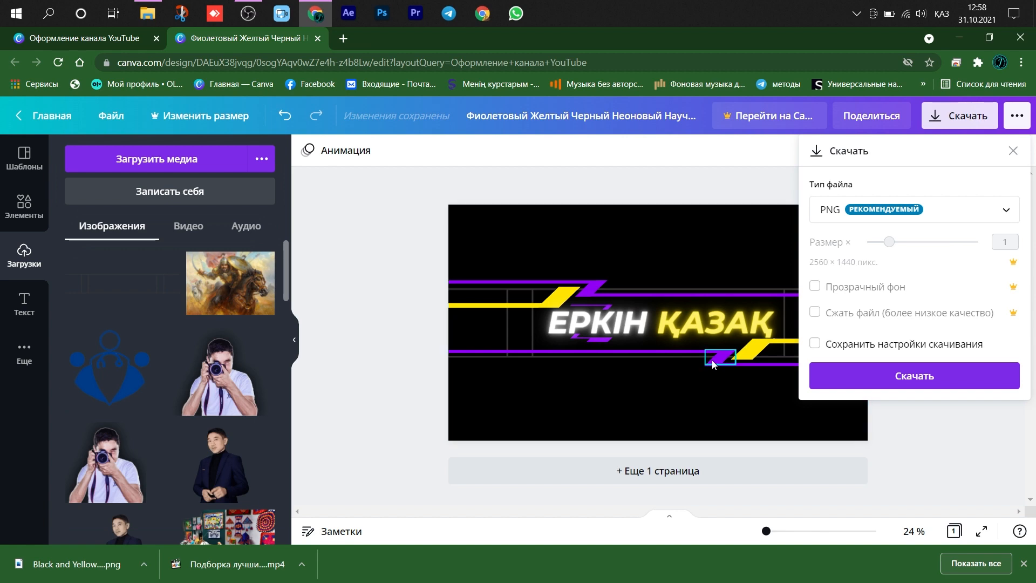
click(308, 150)
click(261, 449)
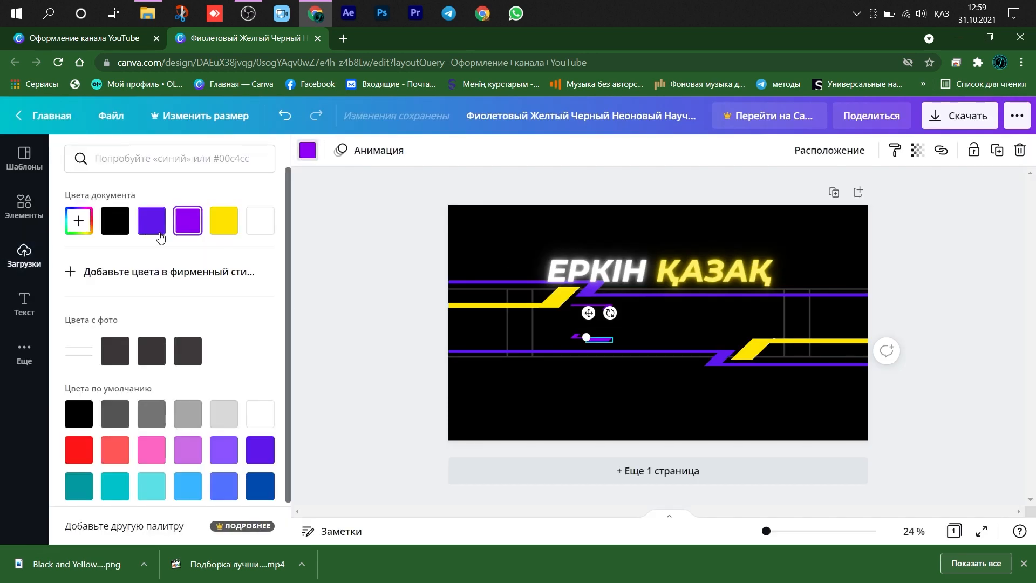
click(151, 221)
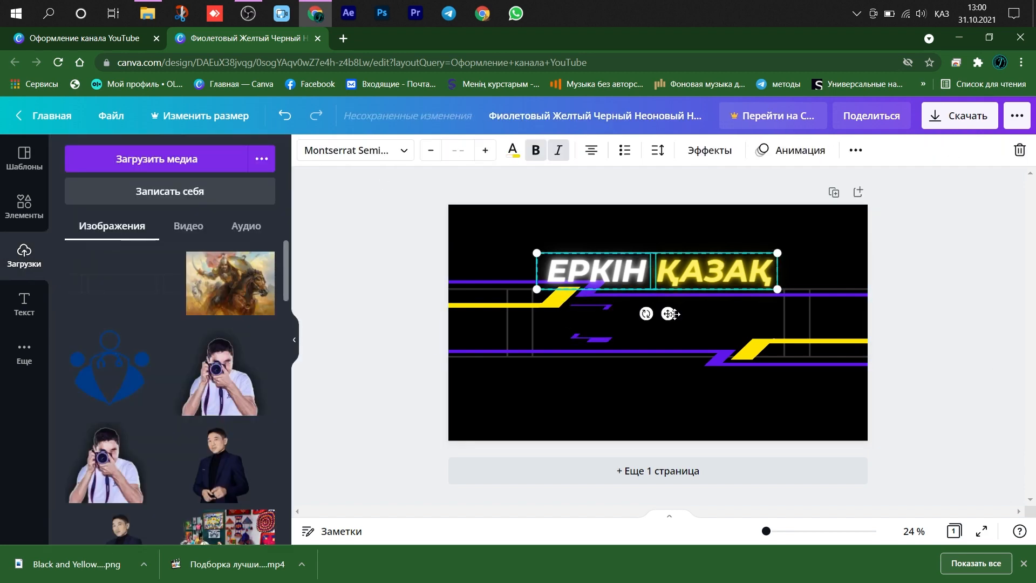
drag(670, 314, 676, 364)
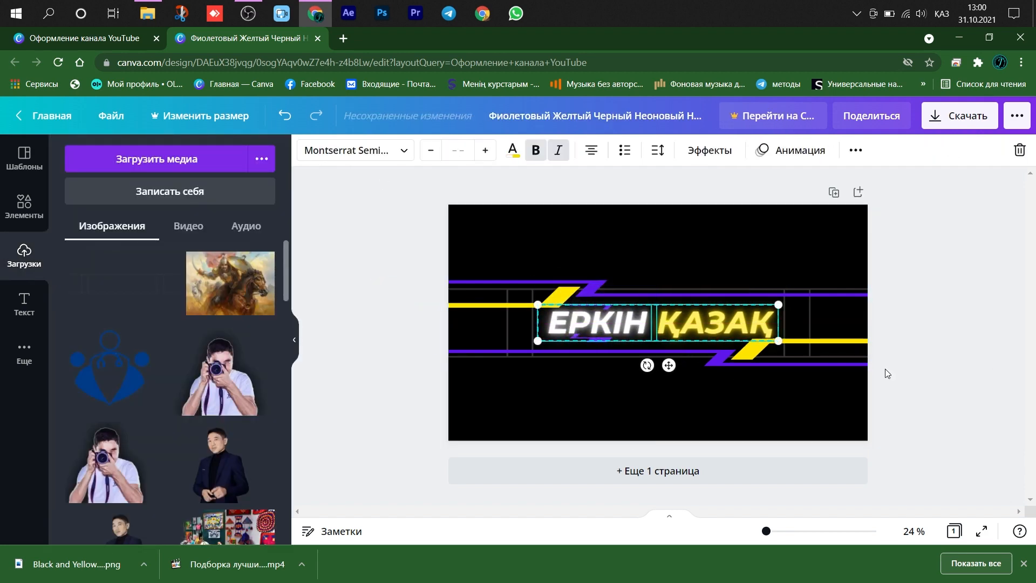
click(966, 299)
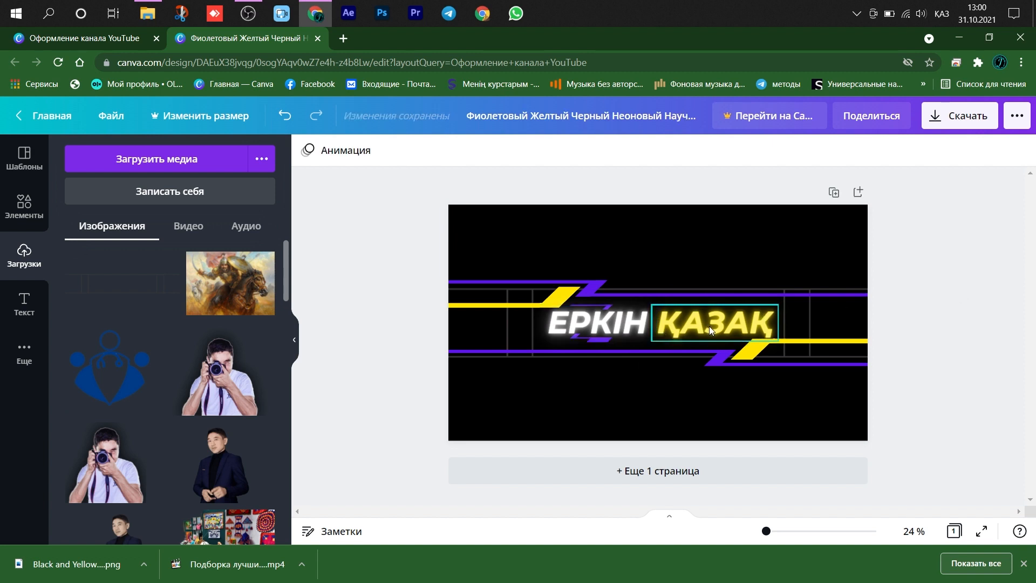
click(961, 116)
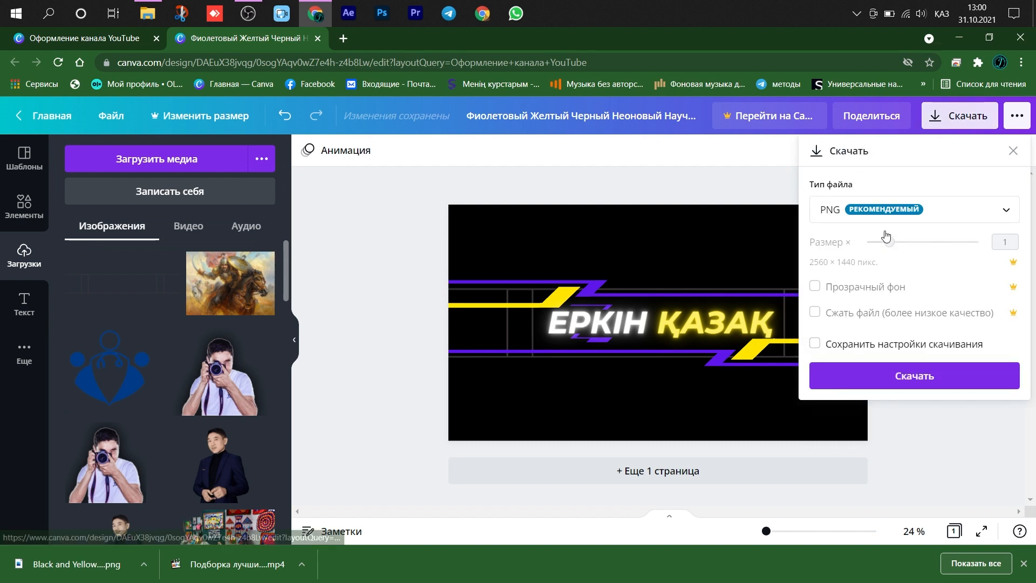
click(894, 377)
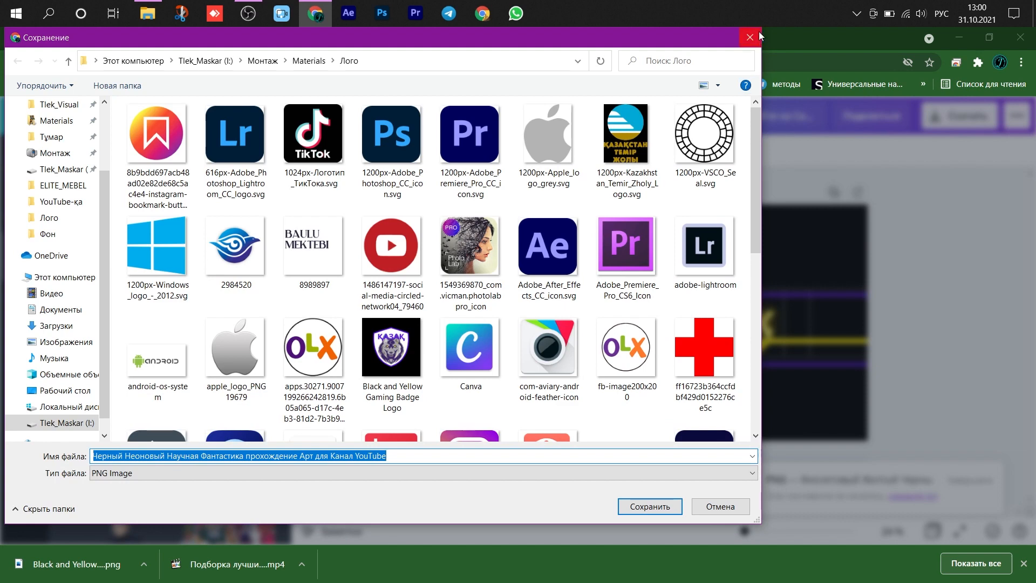
click(758, 36)
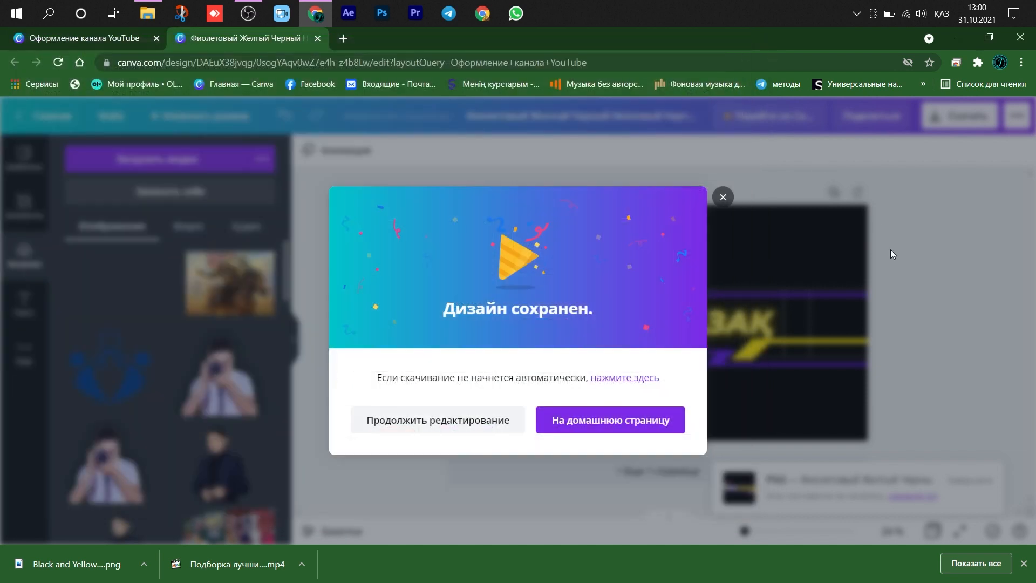
click(724, 197)
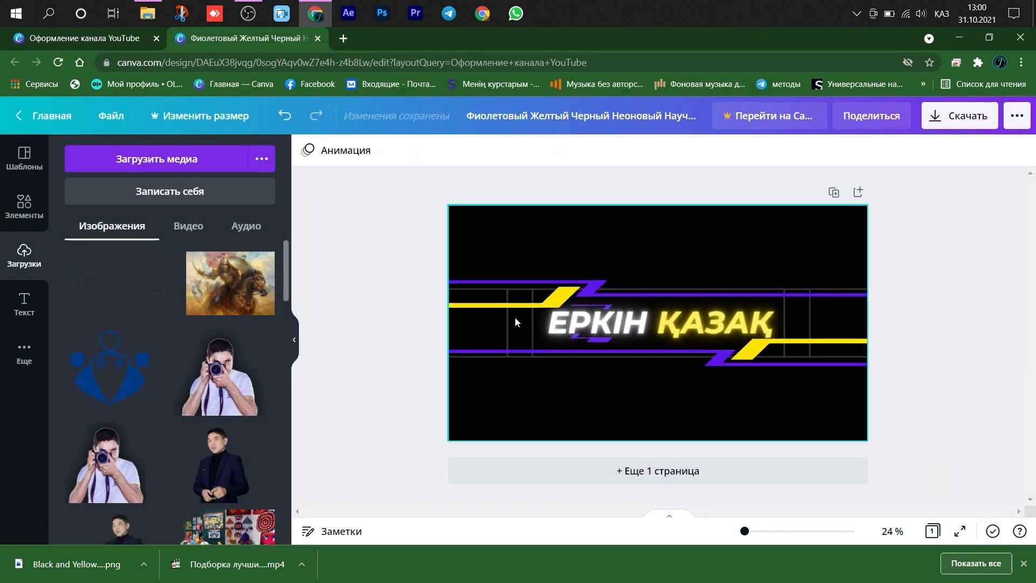
- Delete the grey-lined YouTube mask image from the banner
click(168, 268)
key(Delete)
click(508, 332)
- Download the finished banner as a PNG and save the file to the computer
click(966, 120)
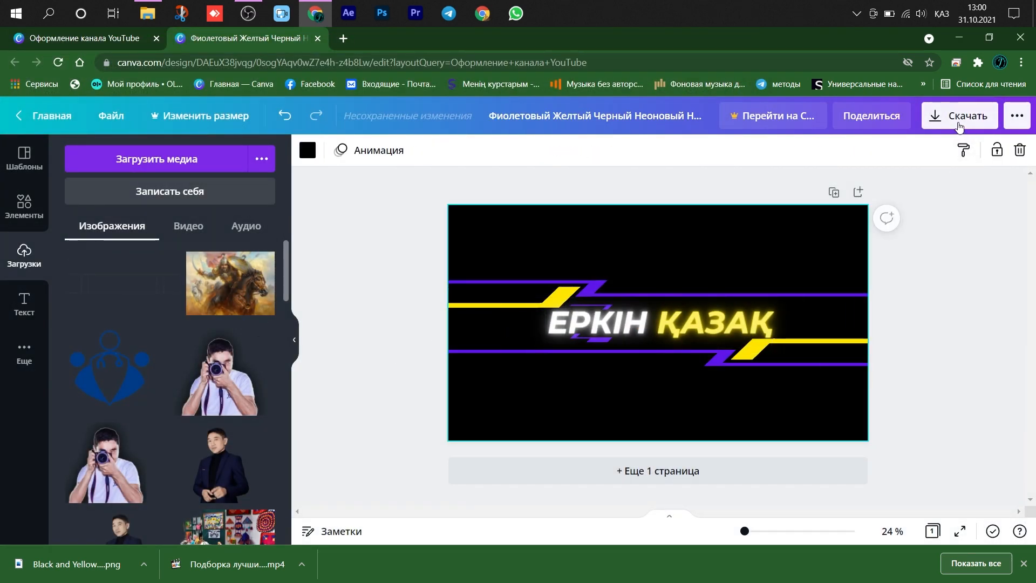
click(894, 377)
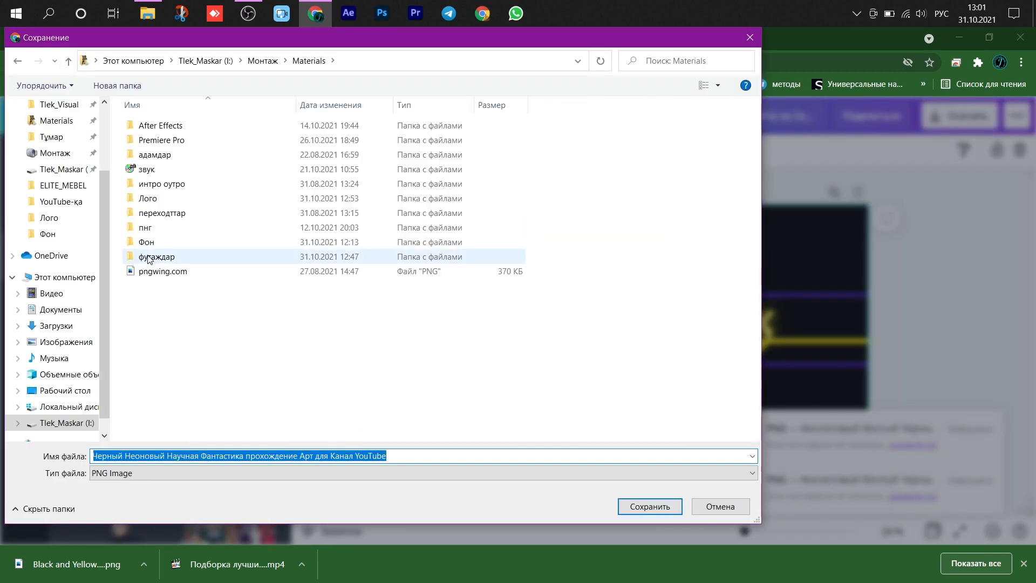
key(Return)
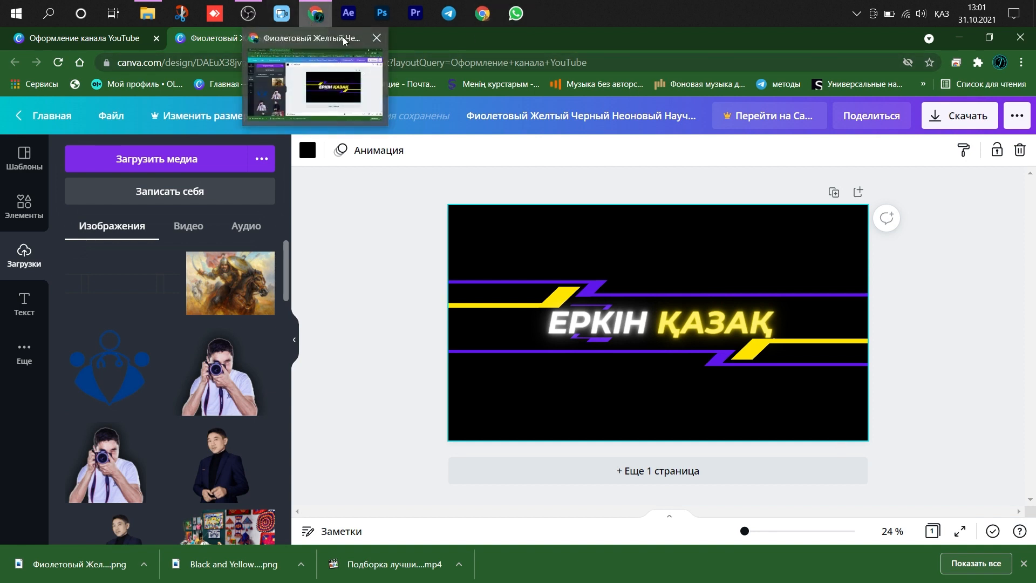
- Open YouTube in a new browser tab, go to the ЕРКІН ҚАЗАҚ channel page and open its branding settings
click(341, 38)
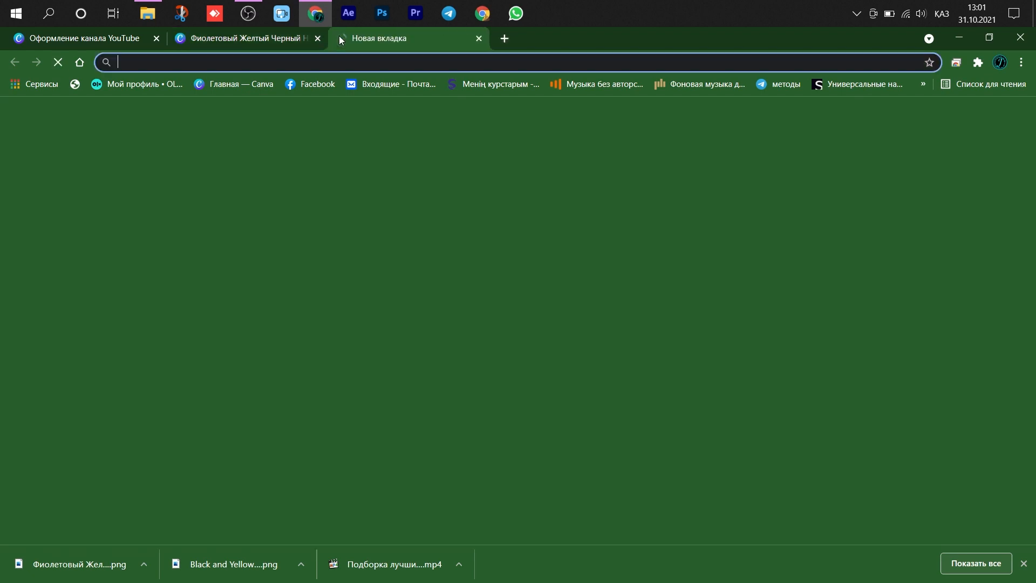
click(481, 268)
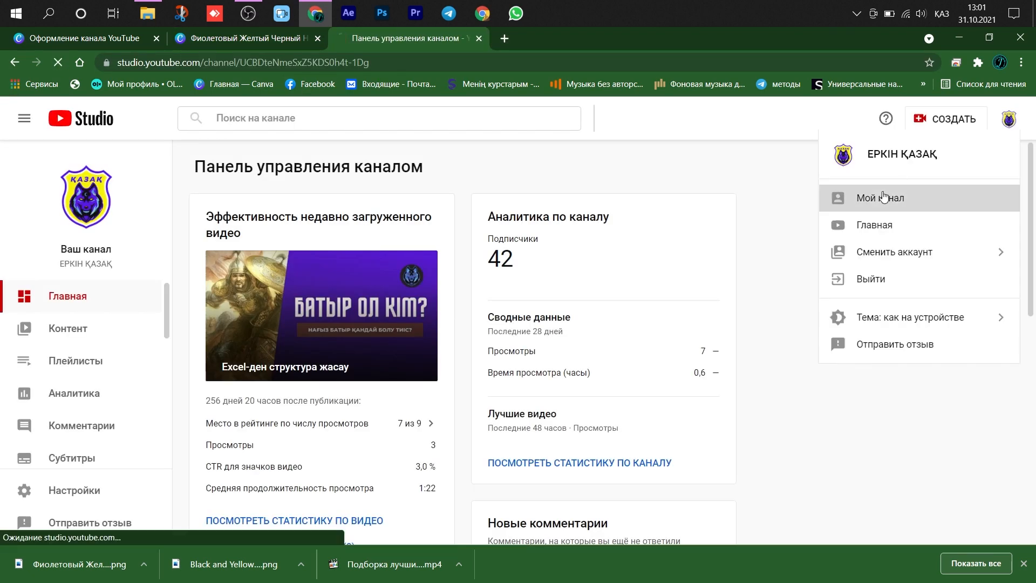
click(861, 196)
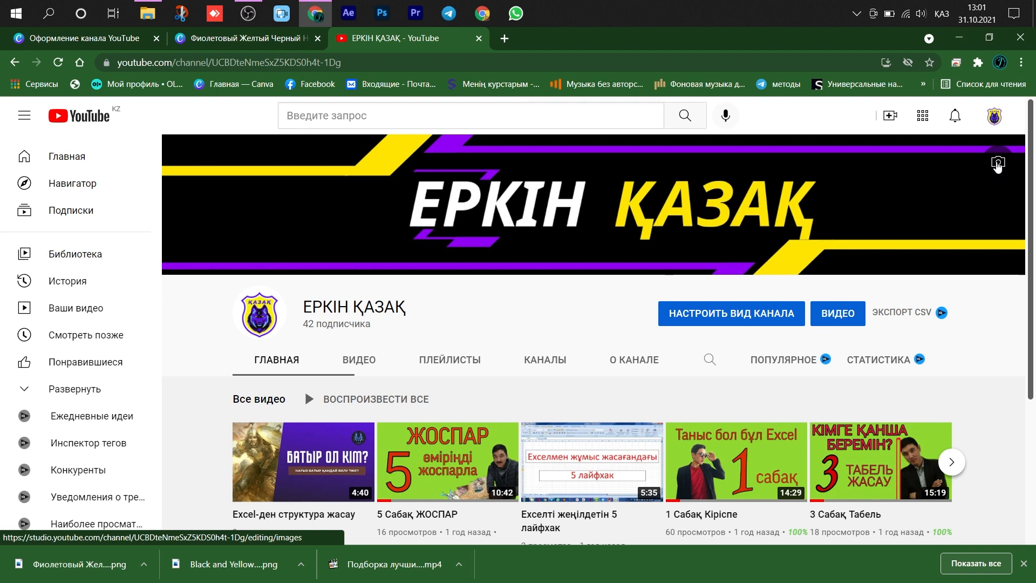
click(998, 165)
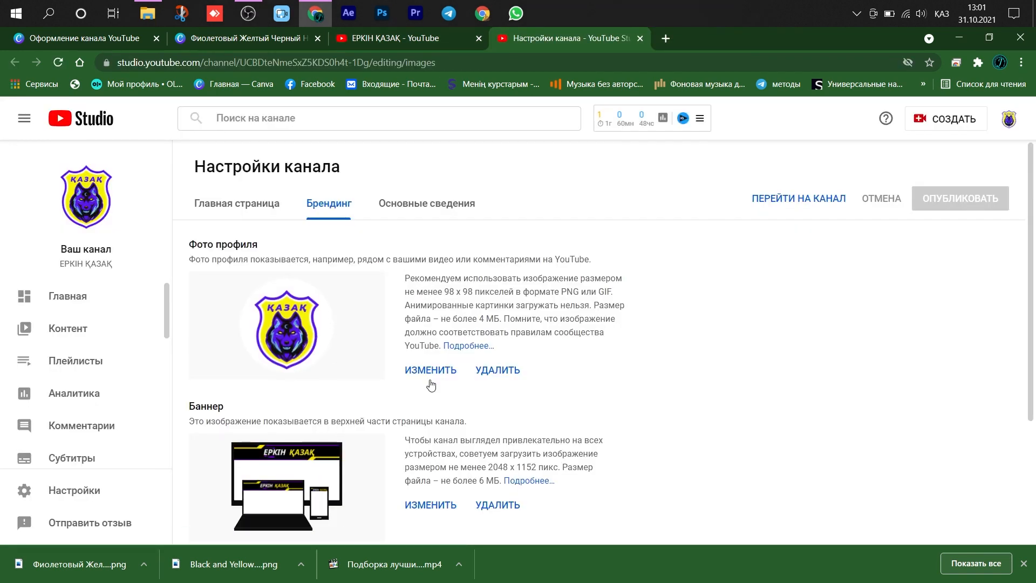
- Replace the channel's profile photo with the Black and Yellow Gaming Badge Logo image from the Лого folder, keeping the default crop
click(427, 370)
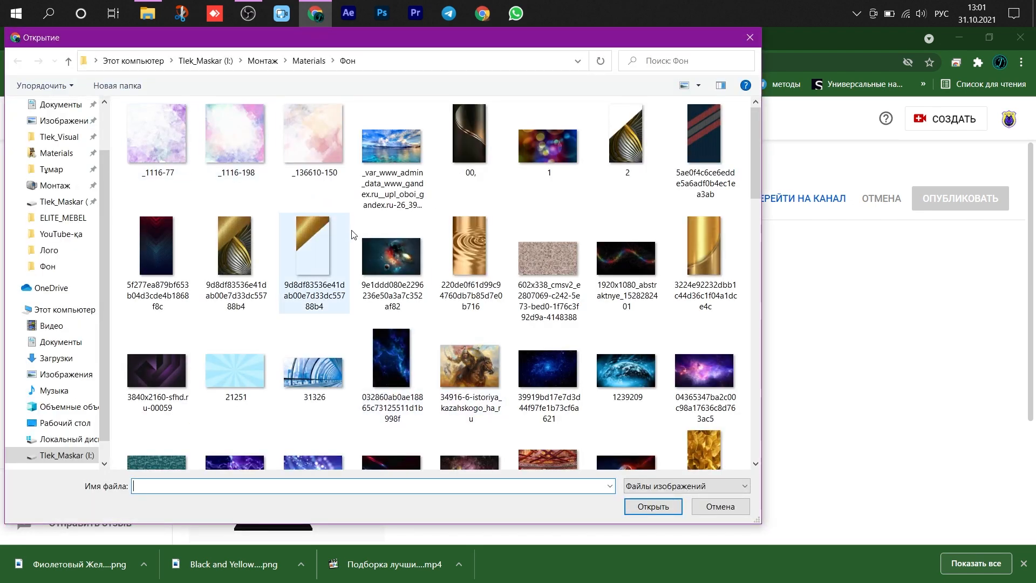
scroll(324, 259, down, 5)
click(68, 61)
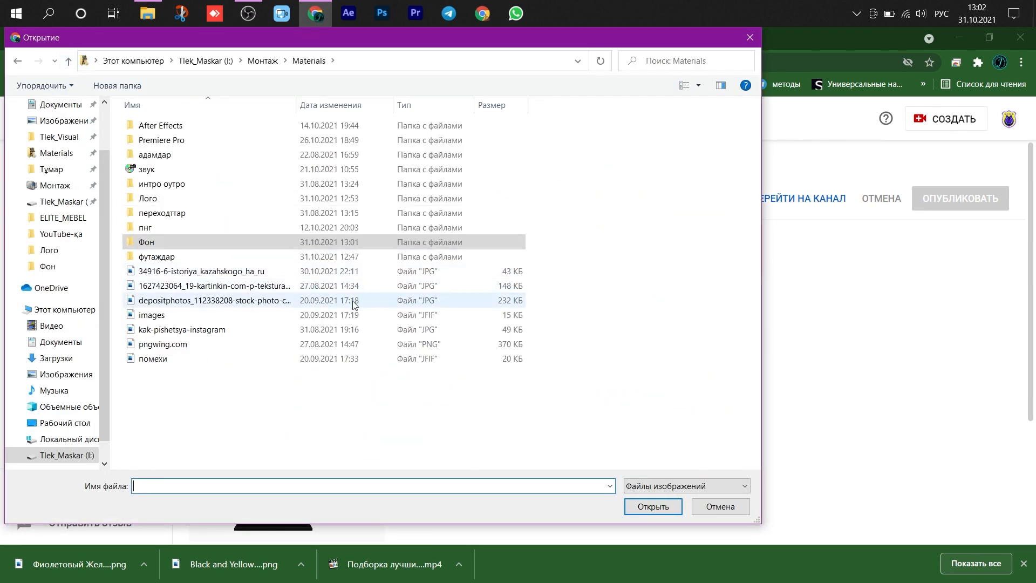
double_click(157, 198)
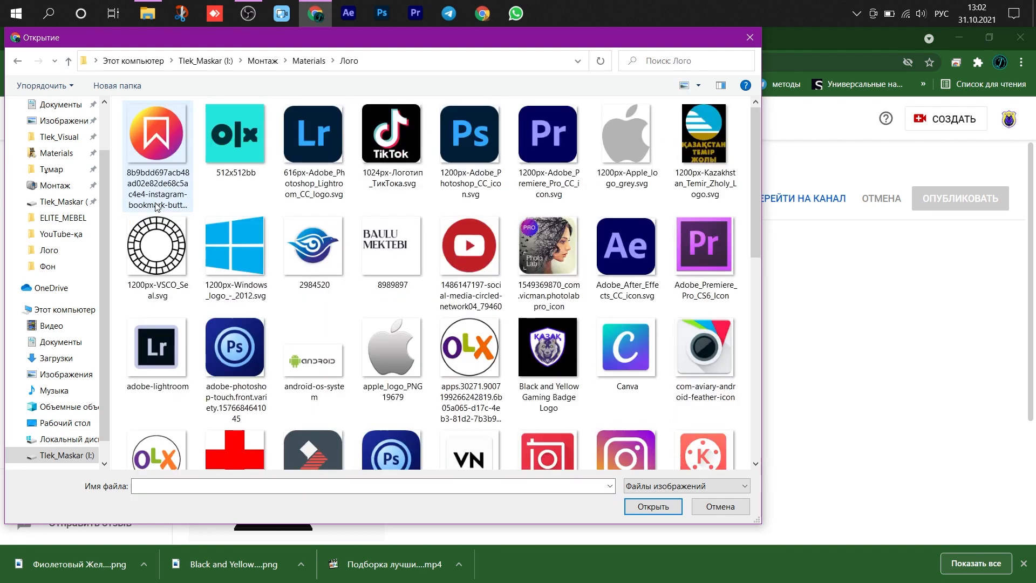
click(548, 348)
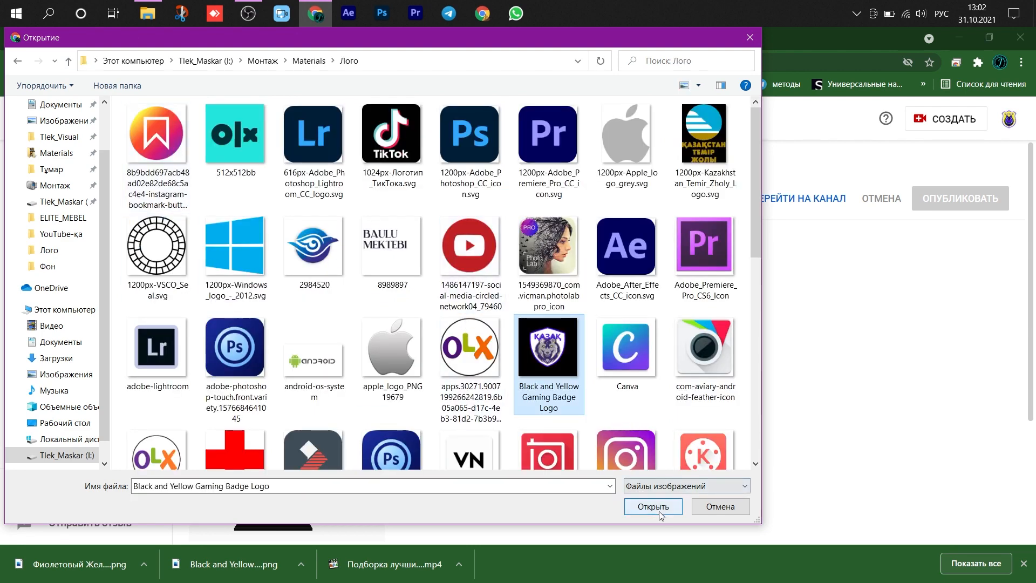
double_click(540, 371)
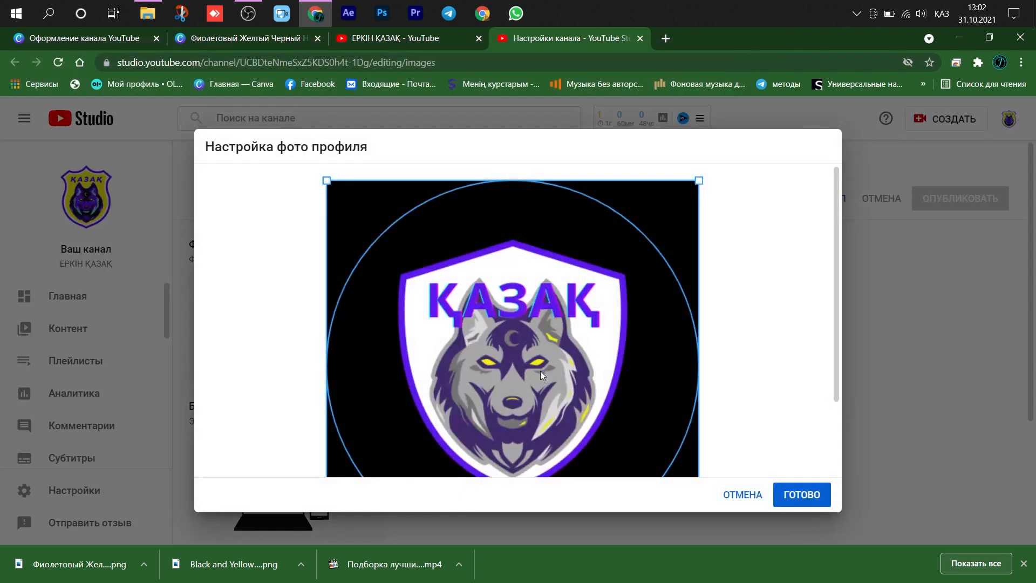
click(802, 497)
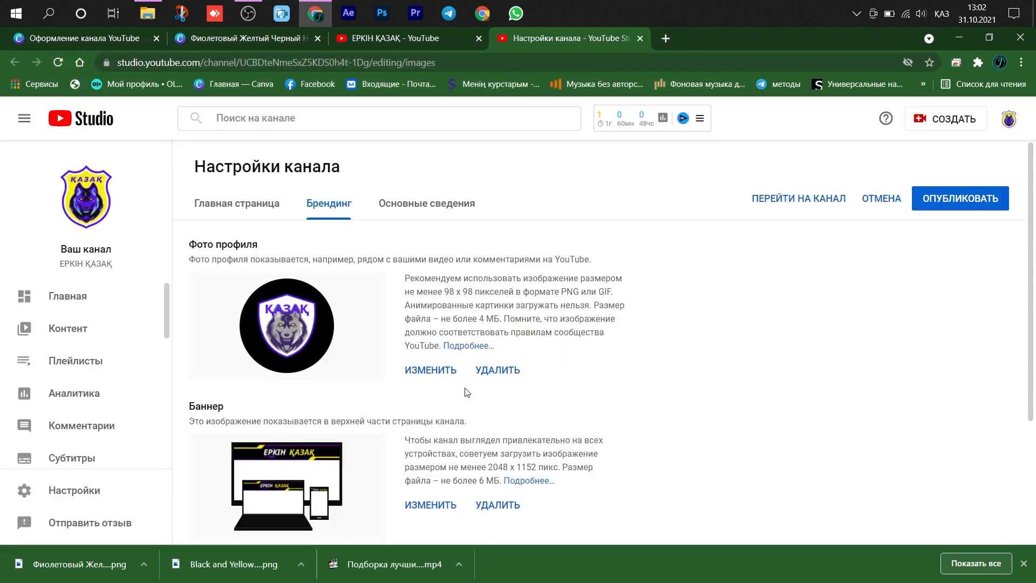
- Choose the wolf badge logo as profile photo again and crop the circle tighter around the shield
click(440, 370)
scroll(542, 337, up, 1)
double_click(549, 268)
mouse_move(578, 313)
mouse_down()
mouse_move(601, 327)
mouse_move(579, 284)
mouse_move(578, 306)
mouse_up()
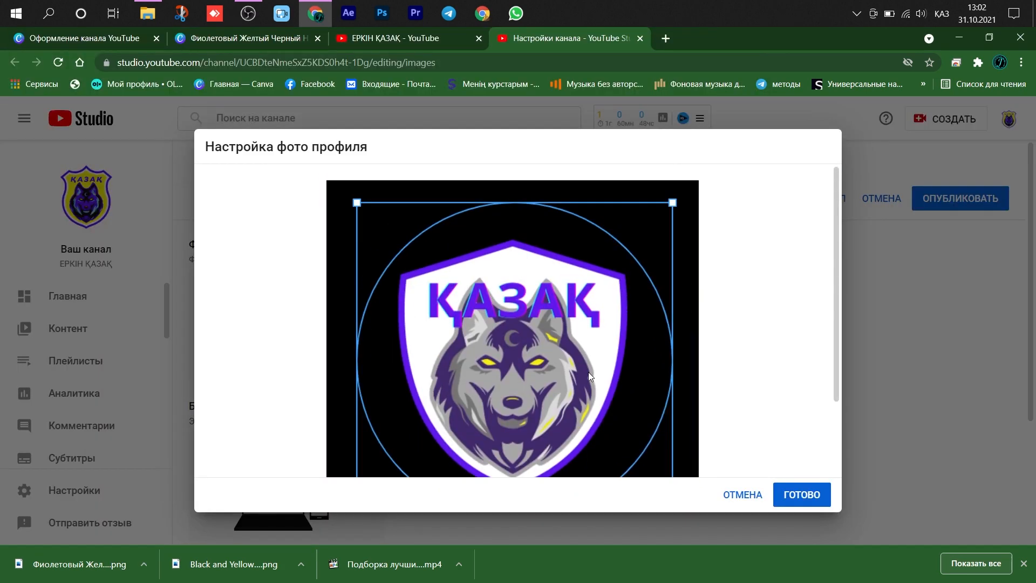
scroll(604, 378, down, 1)
click(793, 494)
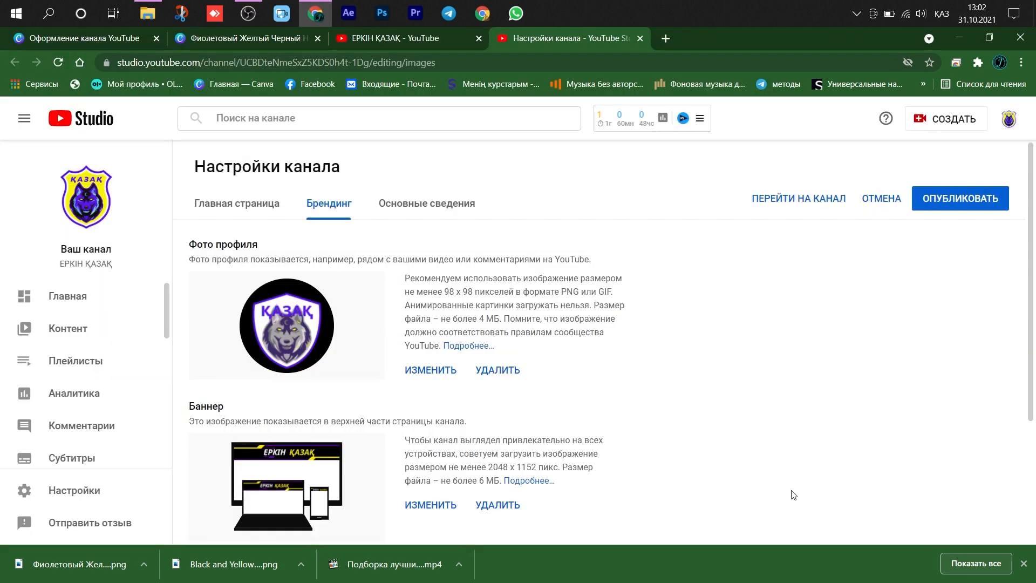
- Replace the channel banner with the new ЕРКІН ҚАЗАҚ banner image from the Фон folder and accept its crop
scroll(648, 397, down, 1)
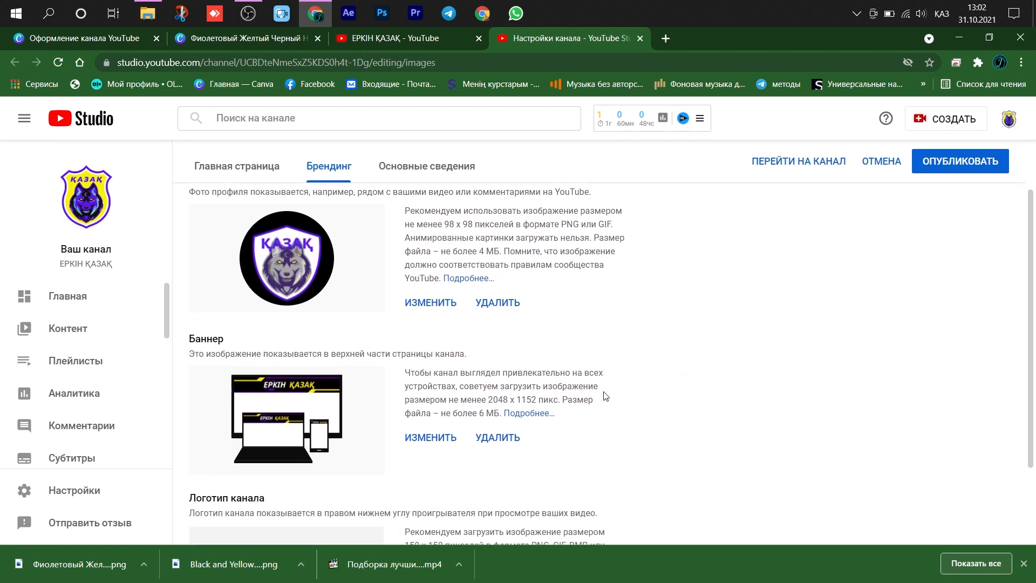
click(432, 438)
scroll(556, 333, down, 5)
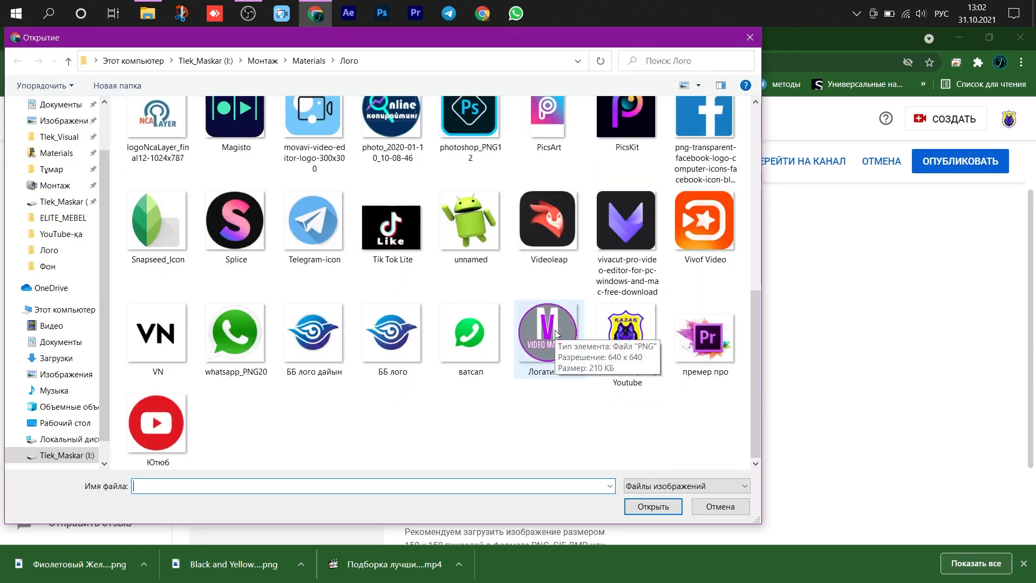
scroll(221, 120, up, 10)
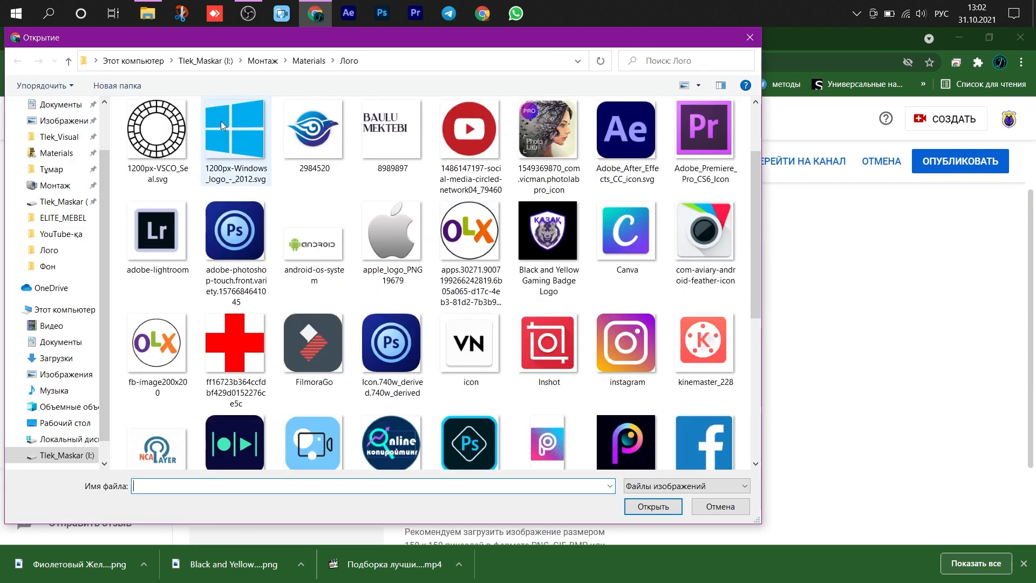
click(68, 60)
double_click(168, 243)
click(155, 405)
click(652, 507)
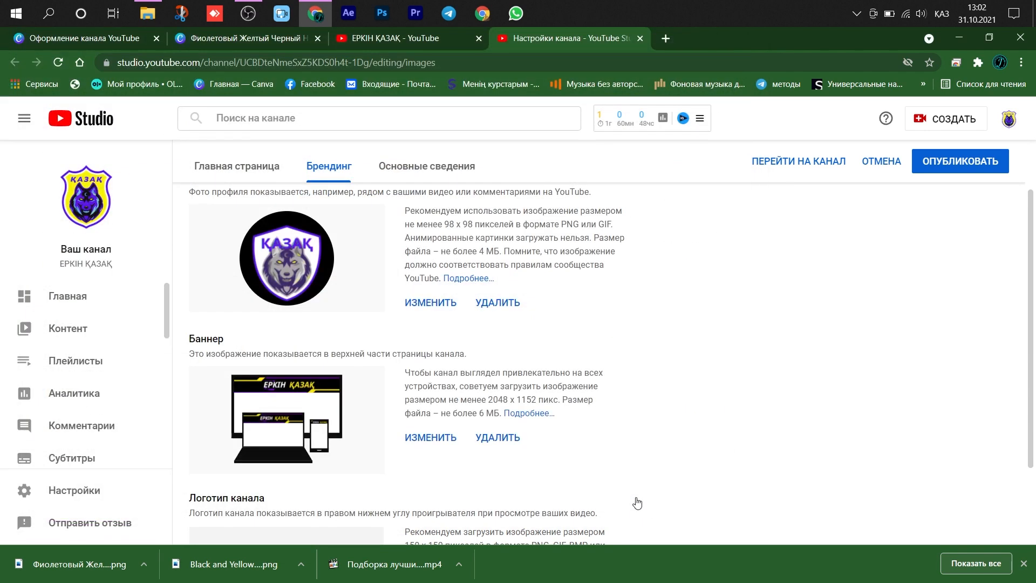
click(793, 505)
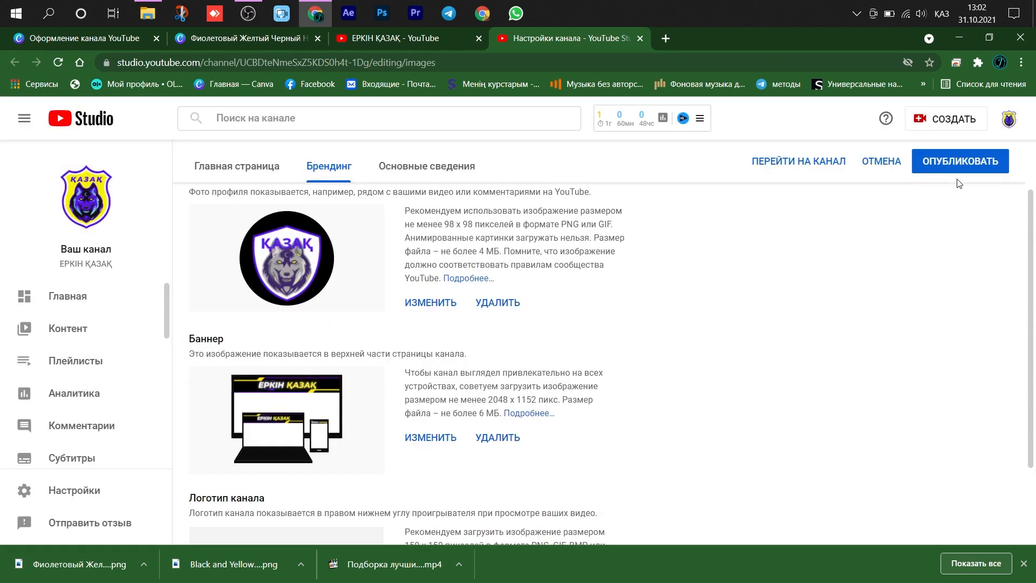
- Publish the branding changes and go to the channel page, closing the spare tab
click(947, 173)
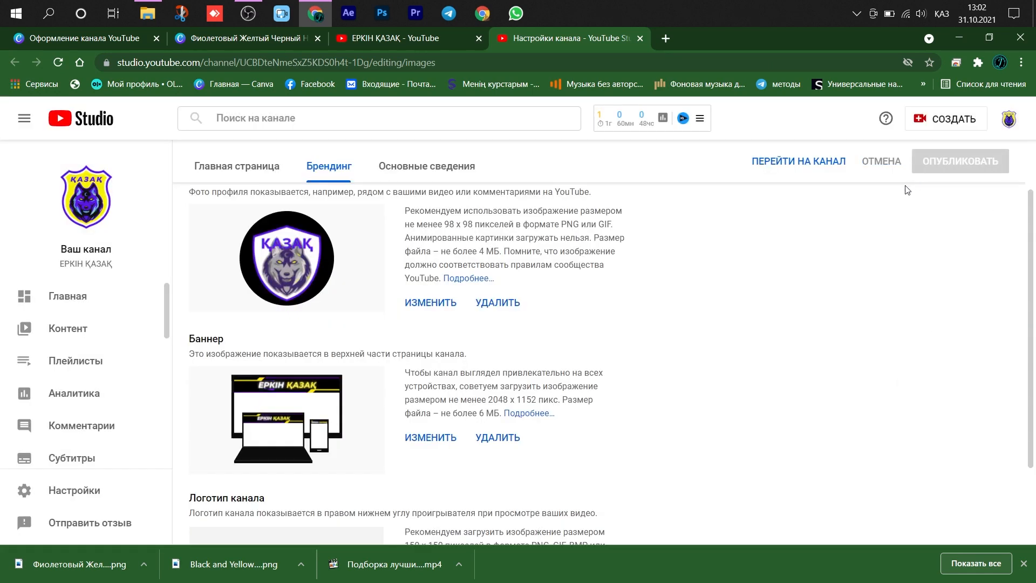
click(780, 164)
click(472, 39)
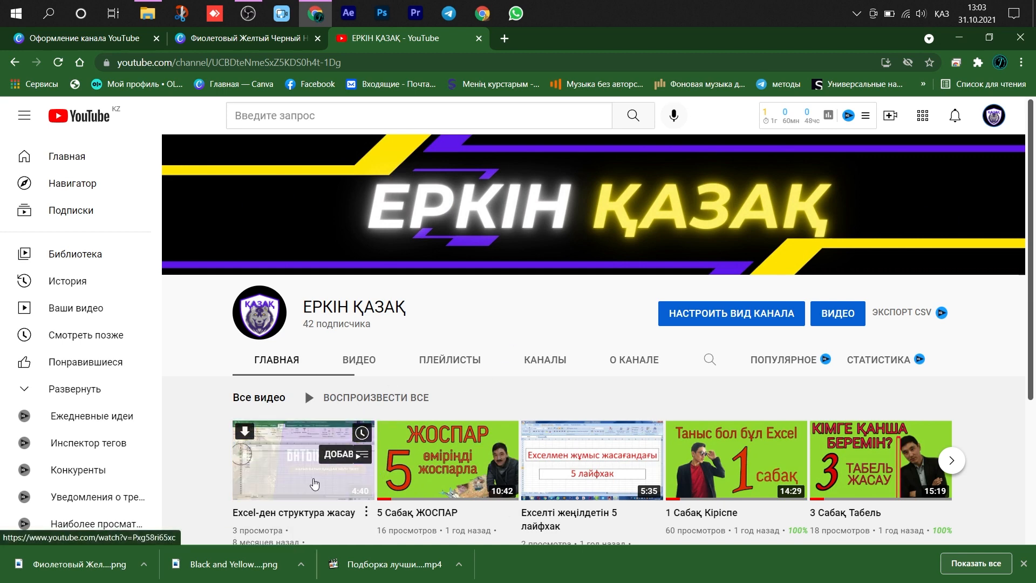
- Switch to Canva, close the finished banner design and go back to the page with all designs
click(253, 39)
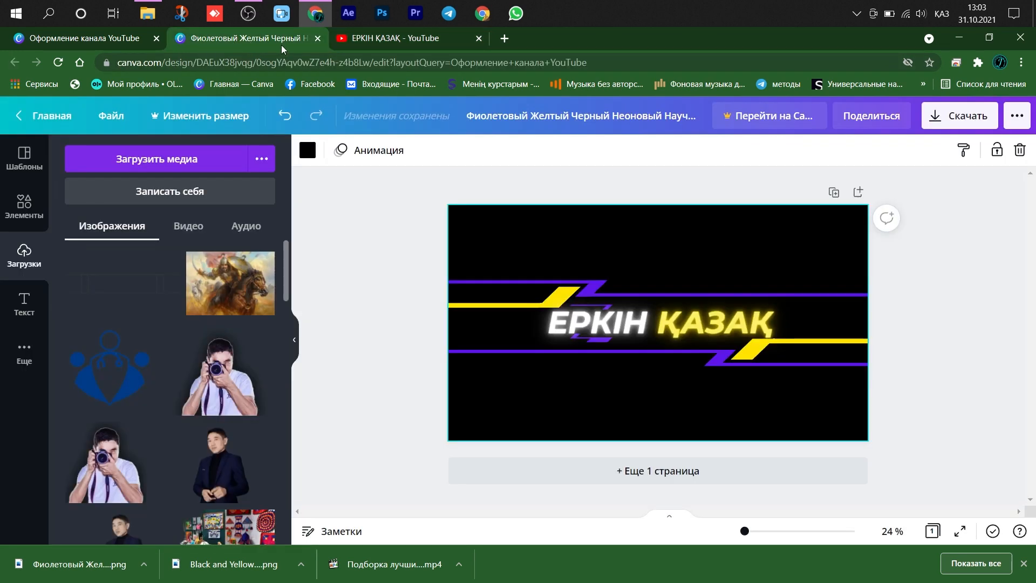
click(317, 38)
click(135, 40)
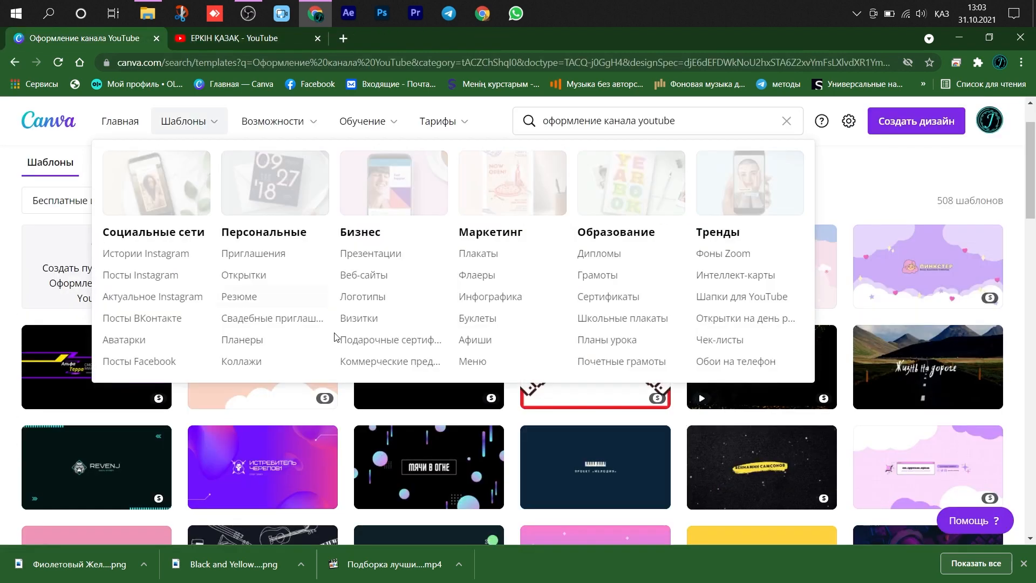
click(14, 63)
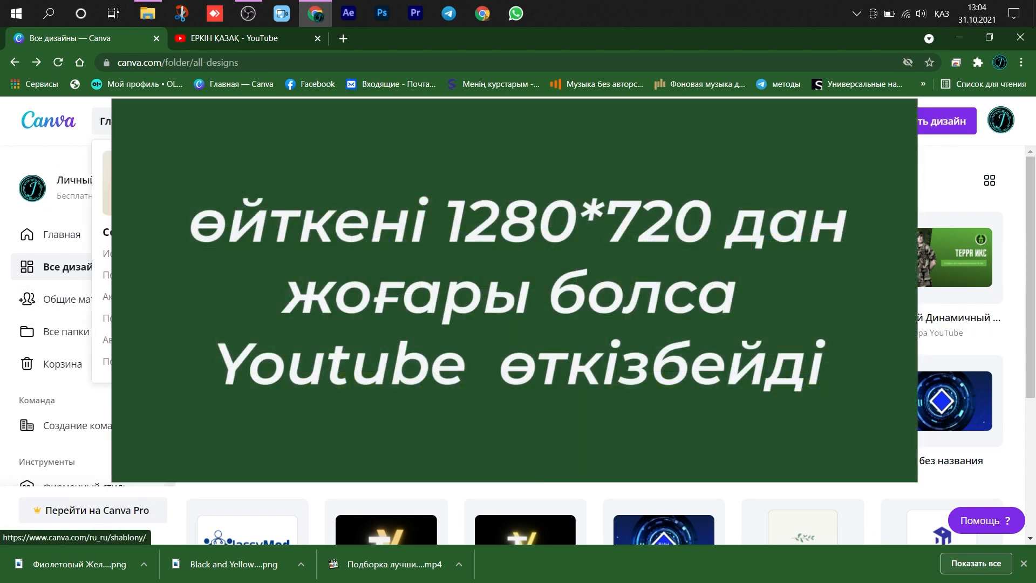
- Search the templates for "yout" and pick the suggested category Миниатюра для YouTube
click(556, 121)
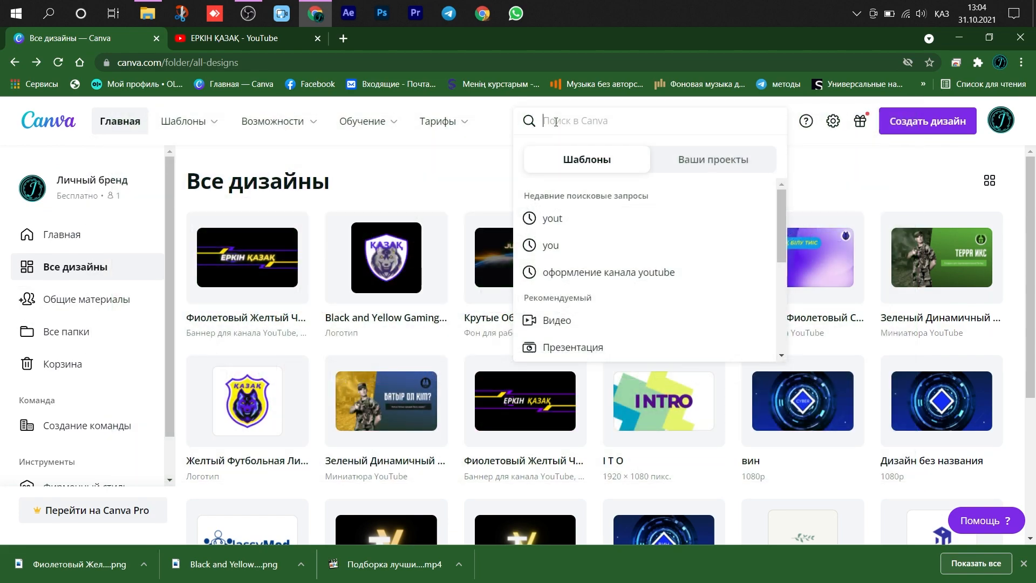
click(567, 219)
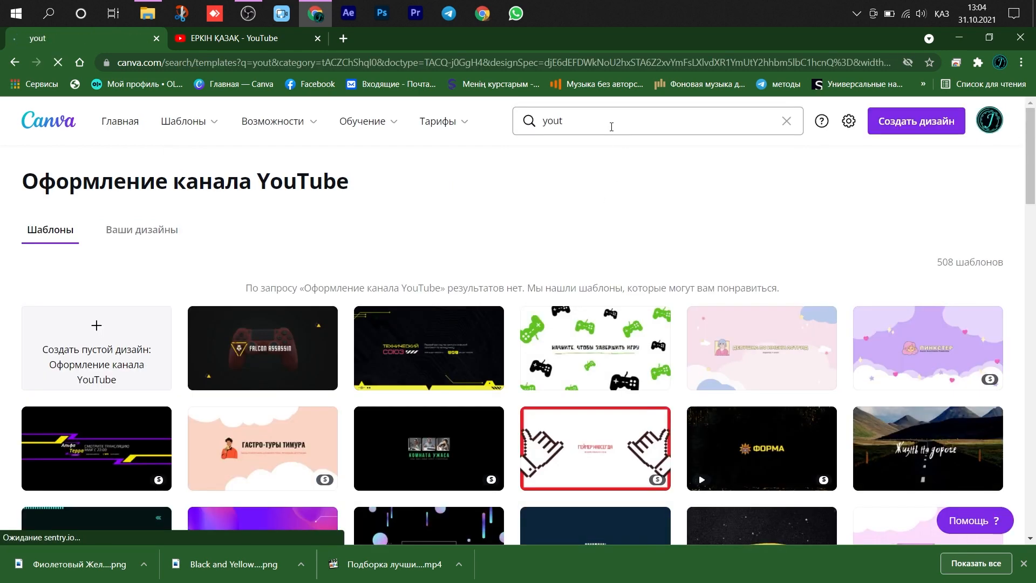
click(611, 128)
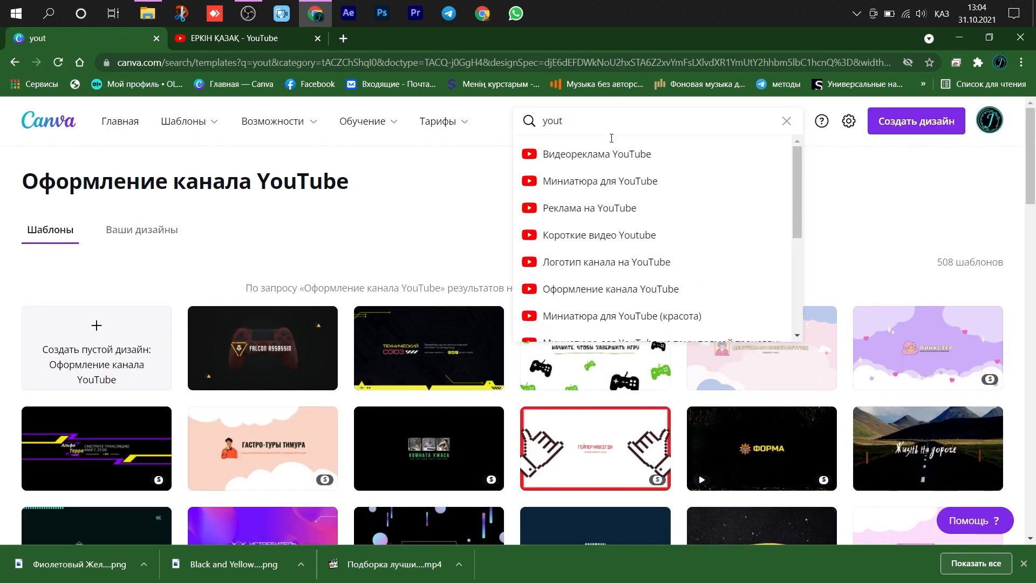
click(609, 184)
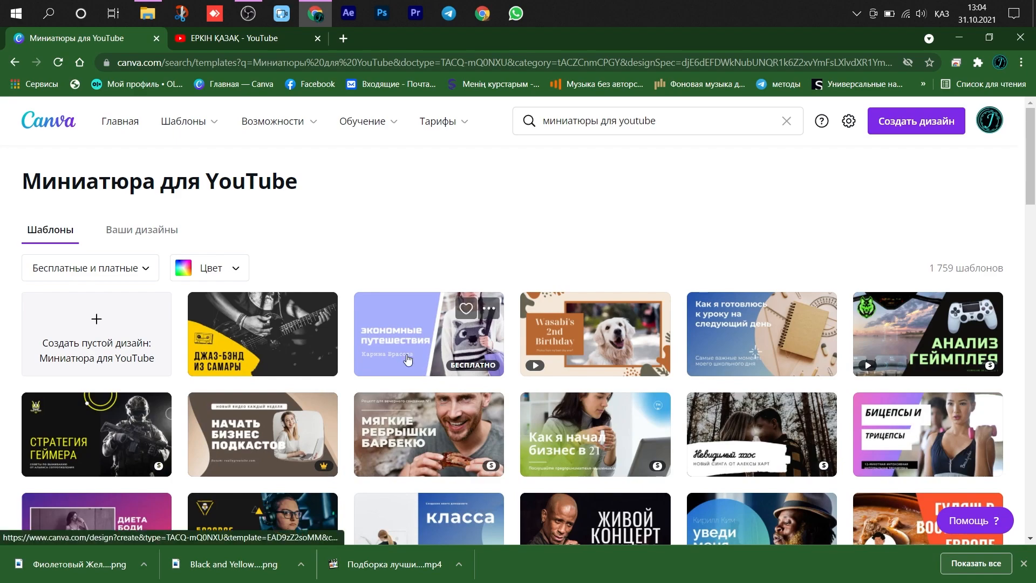
- Browse the YouTube thumbnail templates and open the blue gradient Студия «Звук» template with the seated musician
scroll(395, 362, down, 9)
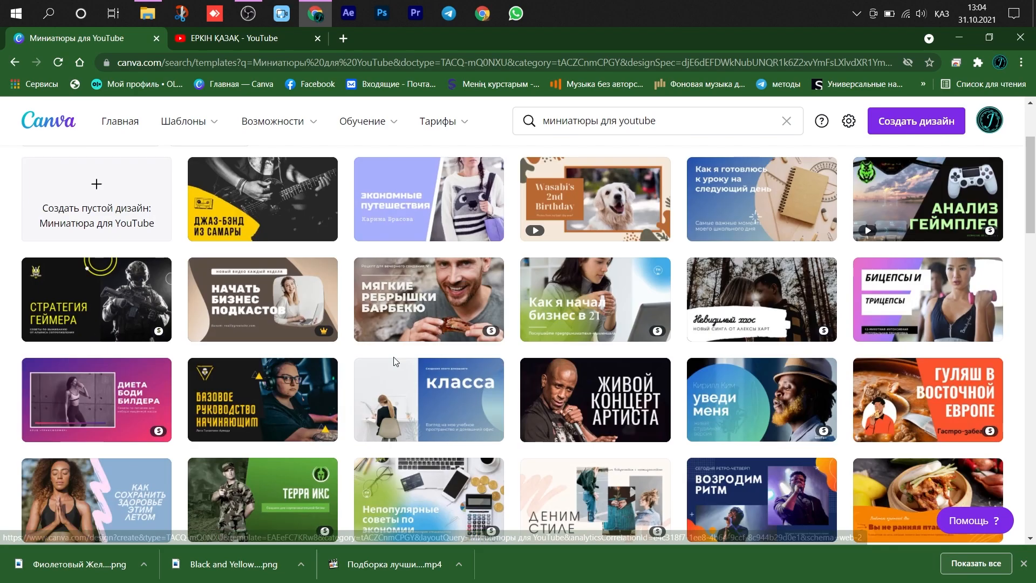
scroll(395, 362, up, 7)
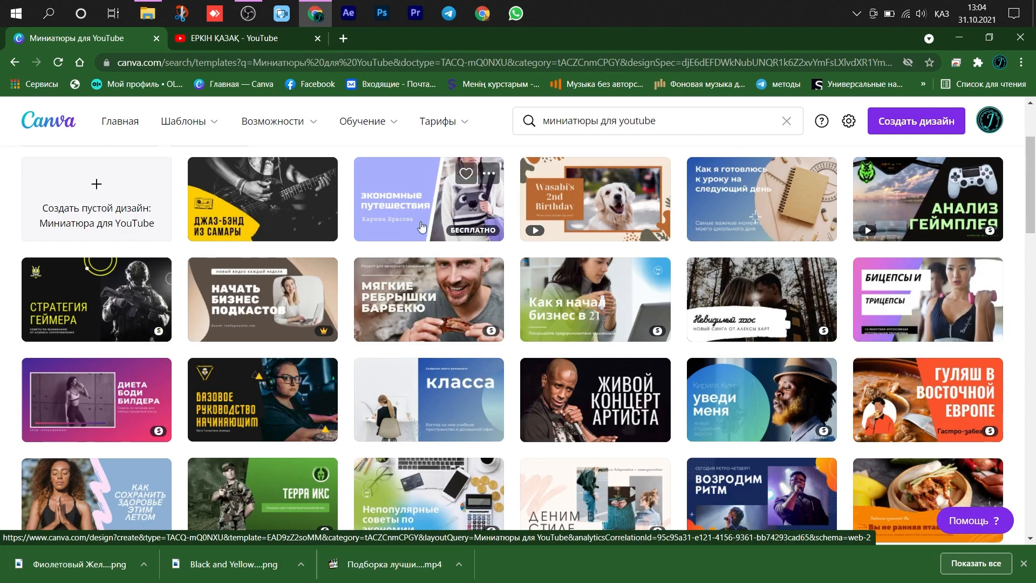
scroll(432, 324, down, 3)
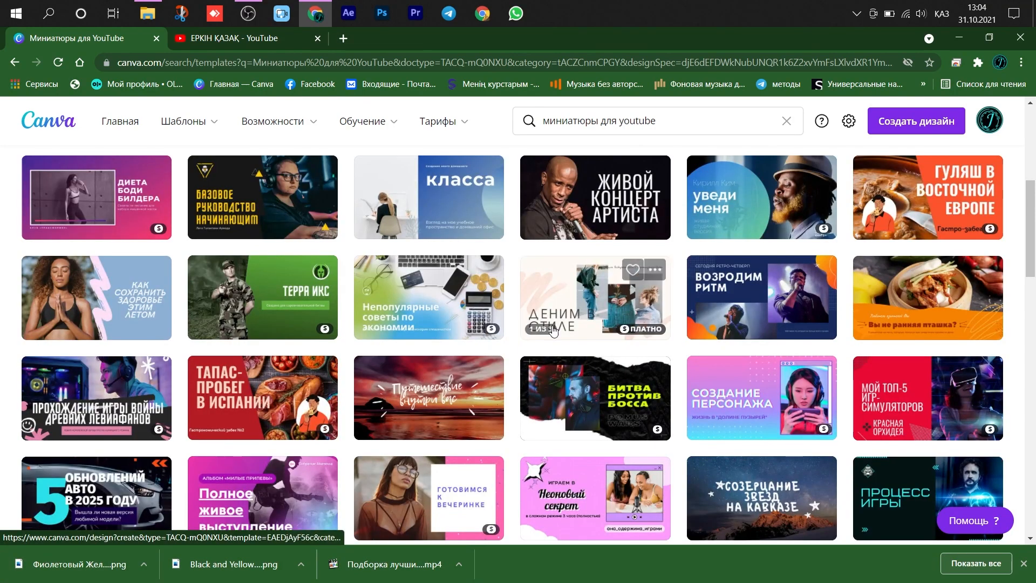
scroll(553, 330, down, 6)
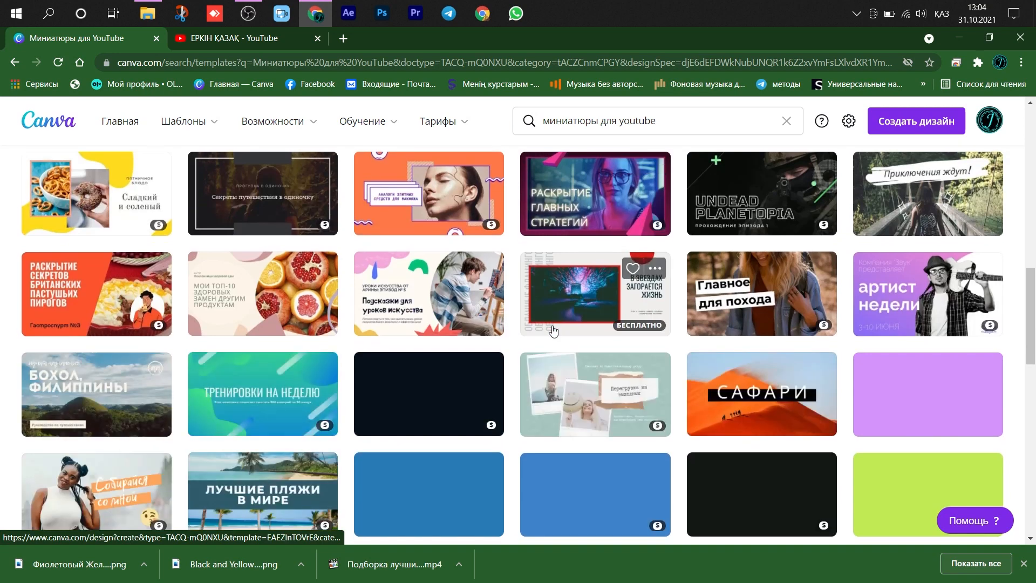
scroll(553, 330, down, 3)
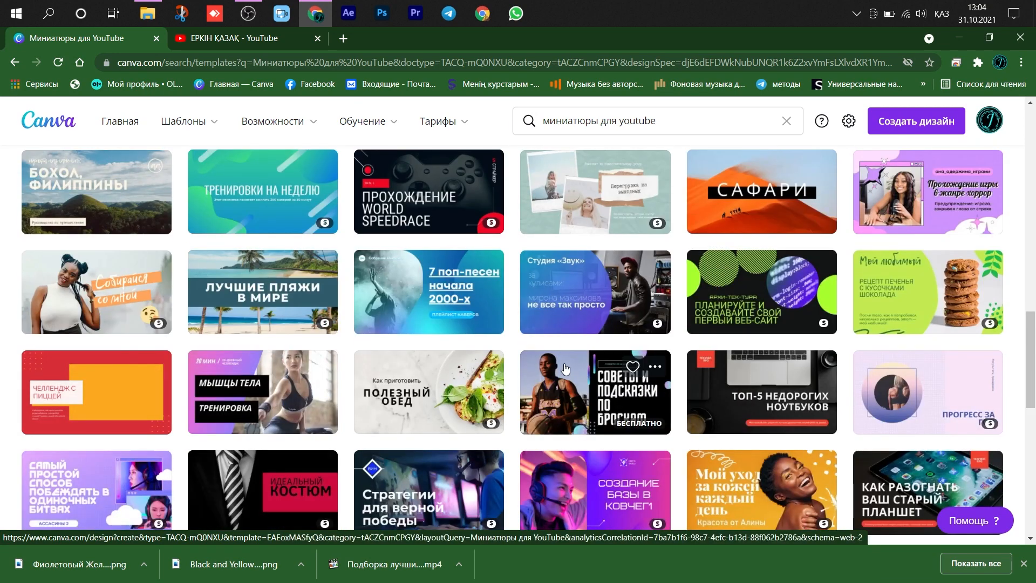
click(561, 291)
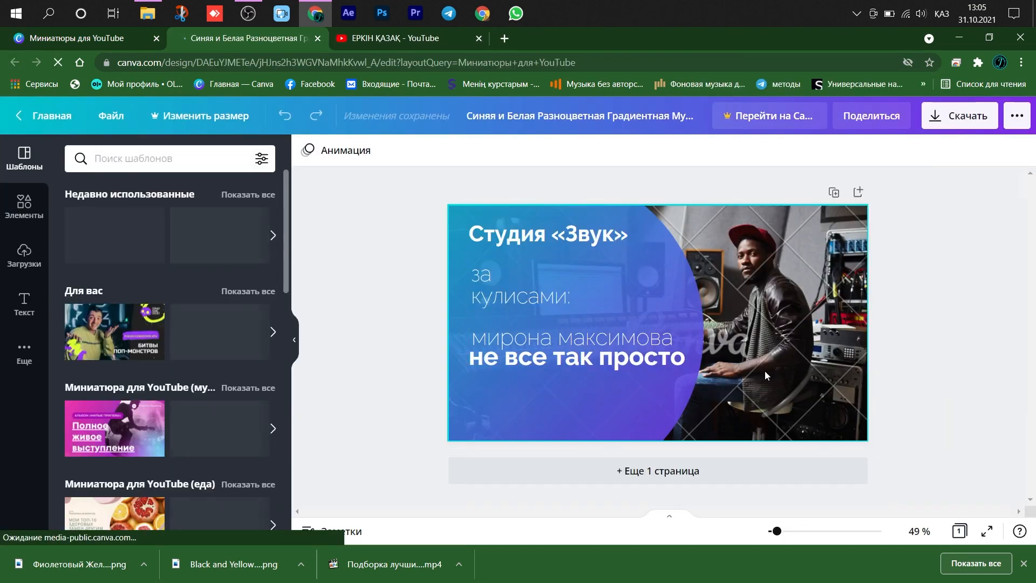
- Delete the musician photo and the texts Студия «Звук», за кулисами: and мирона максимова from the thumbnail
click(767, 370)
key(Delete)
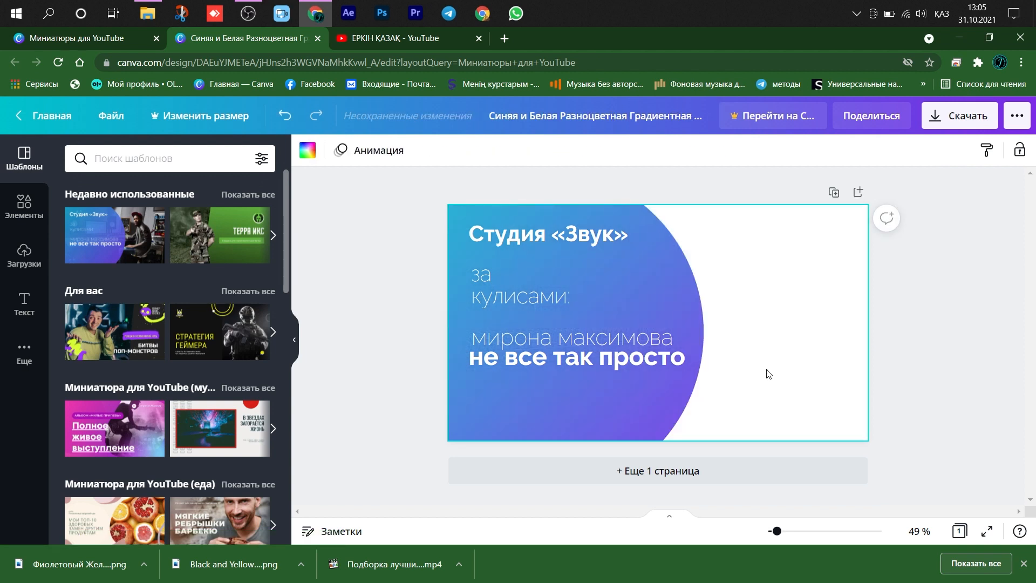
click(528, 238)
key(Delete)
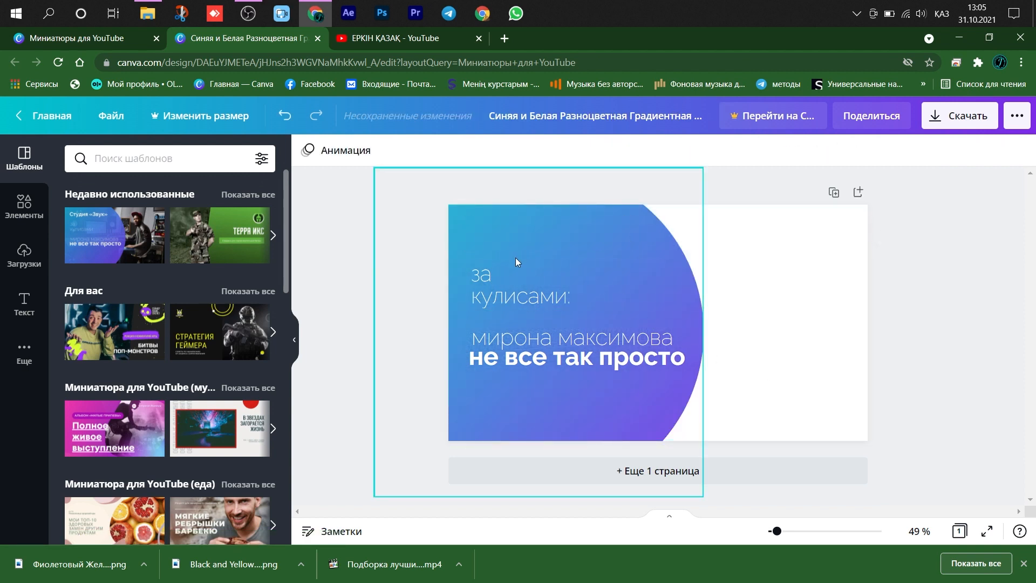
click(496, 277)
key(Delete)
click(528, 339)
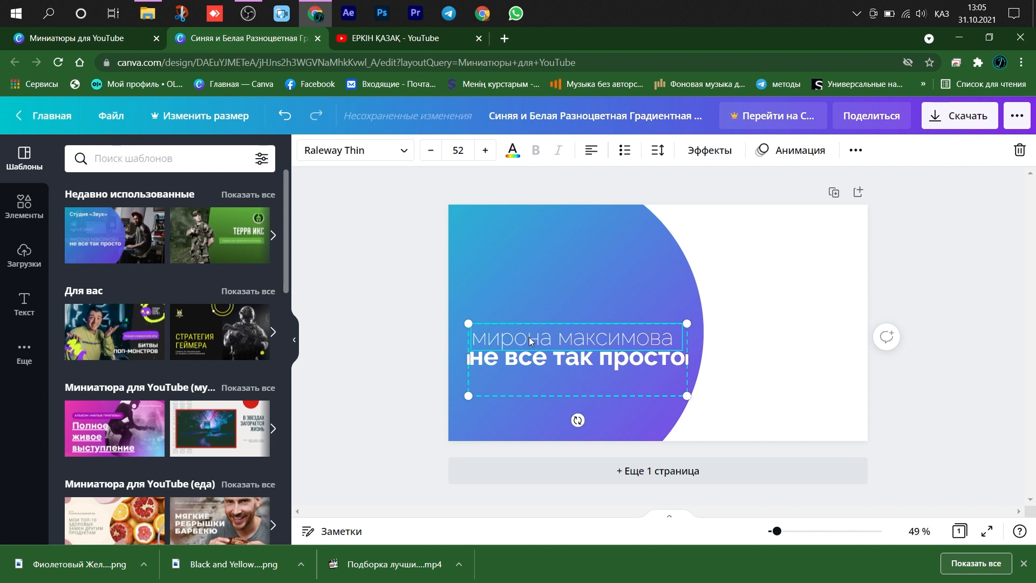
double_click(531, 343)
key(Delete)
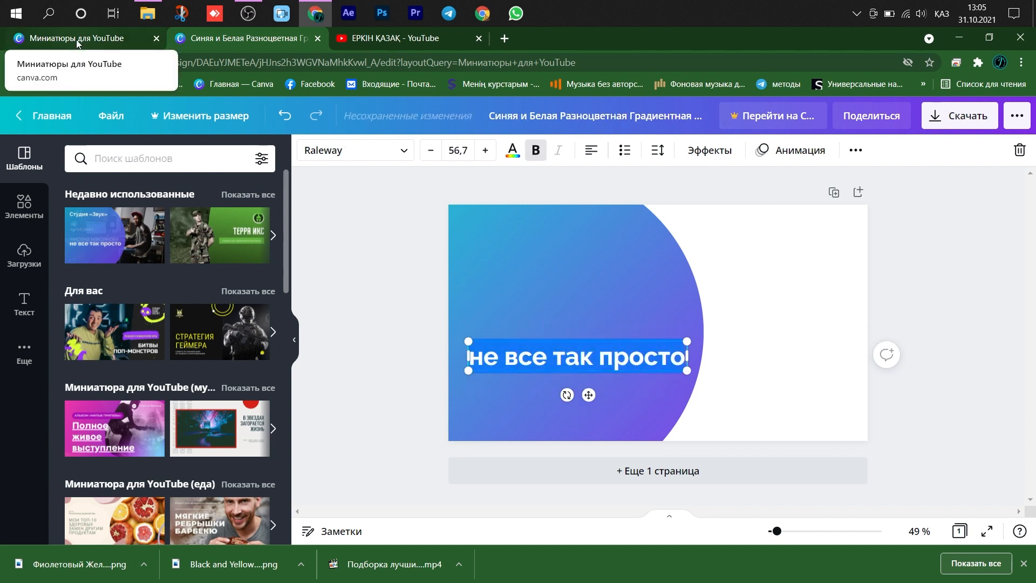
- Replace the remaining text with БАТЫР ОЛ КІМ?, enlarge it to font size 75,4 and move it to the thumbnail's upper part
text(Б)
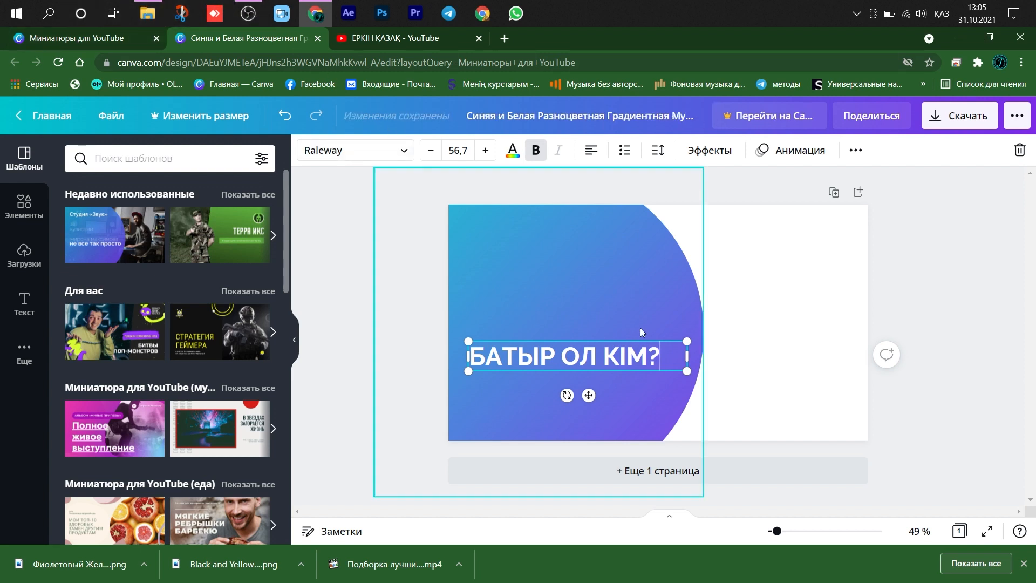
drag(687, 341, 728, 291)
drag(594, 351, 598, 265)
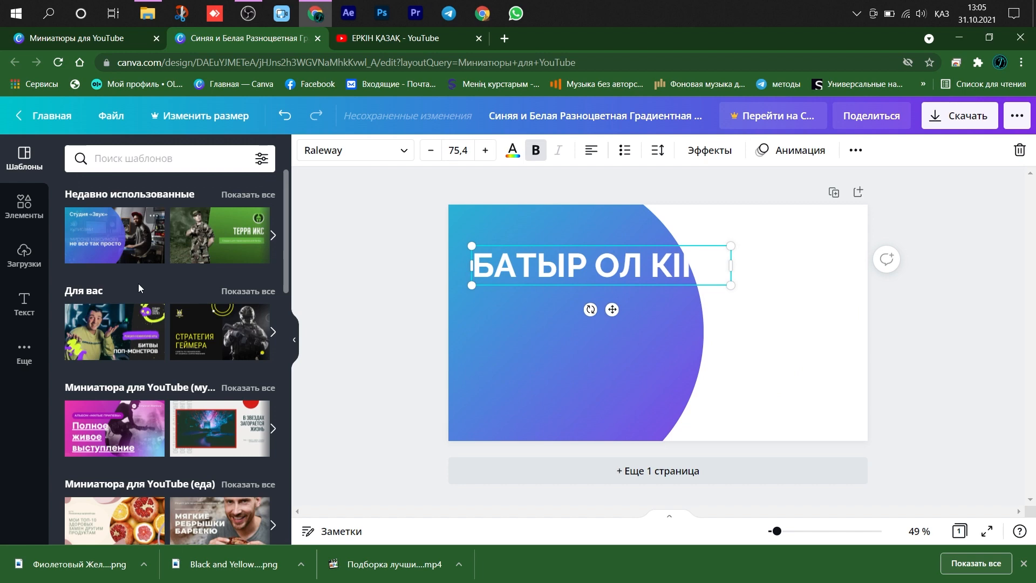
- Add the uploaded mounted warrior picture to the thumbnail's right half, enlarge it and send it backward behind the circle and text
click(23, 249)
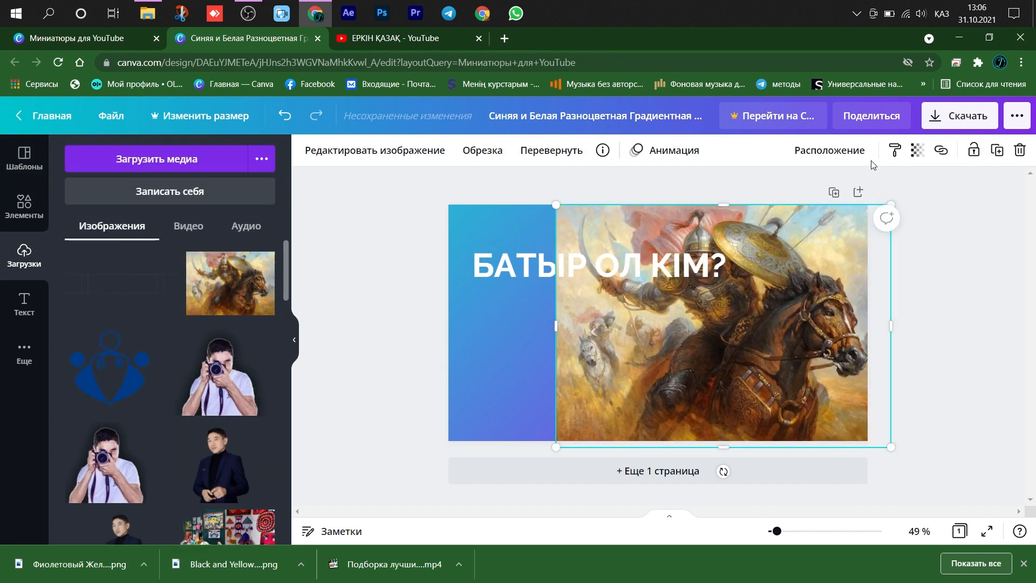
click(864, 153)
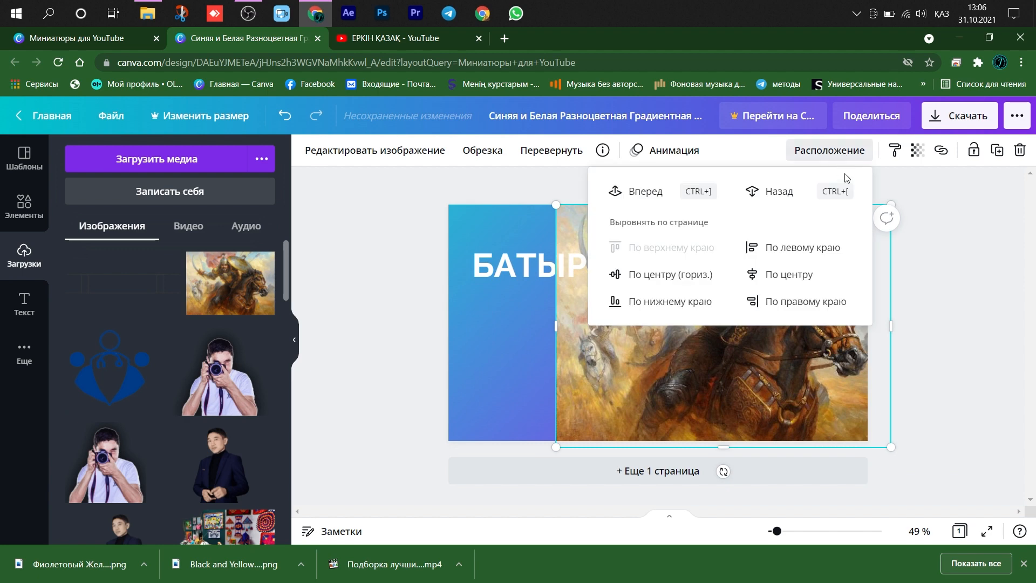
click(773, 192)
click(998, 370)
drag(805, 350, 829, 350)
- Set the gradient circle's two colours to light blue and dark violet
click(621, 324)
click(307, 151)
click(261, 414)
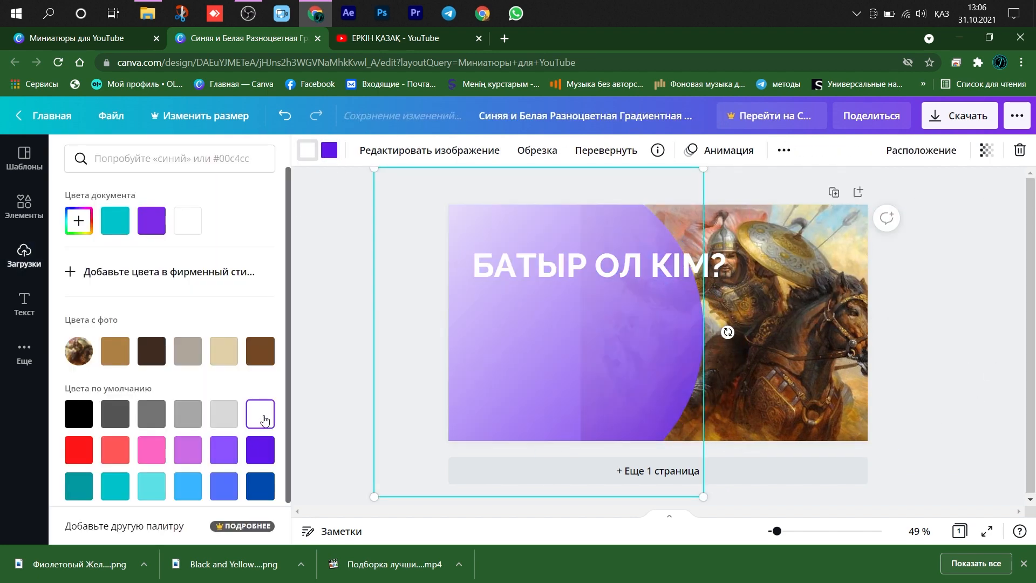
click(187, 487)
click(331, 382)
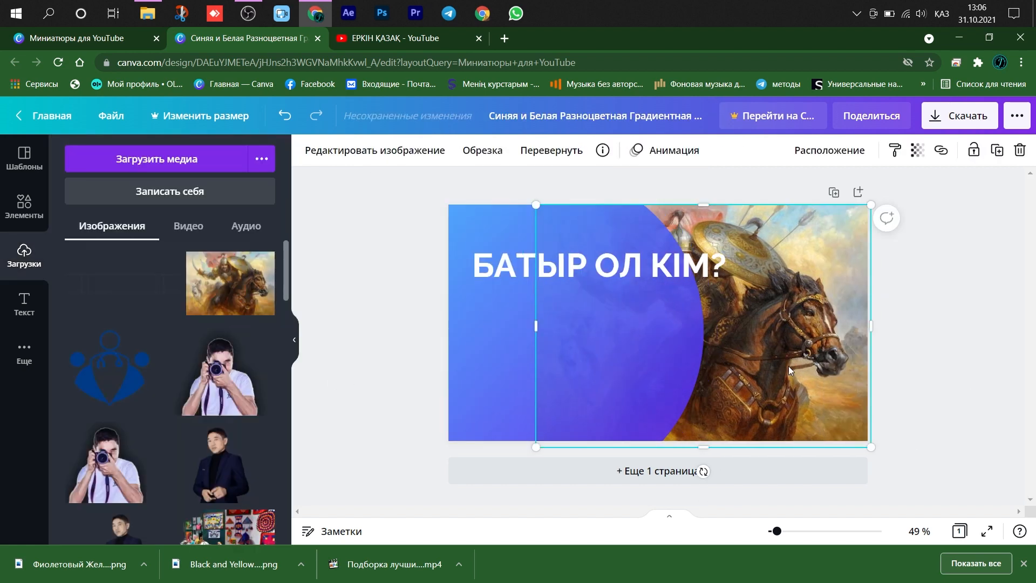
- Place a second copy of the warrior picture on the left, enlarge it to full page height and send it to the back
click(246, 313)
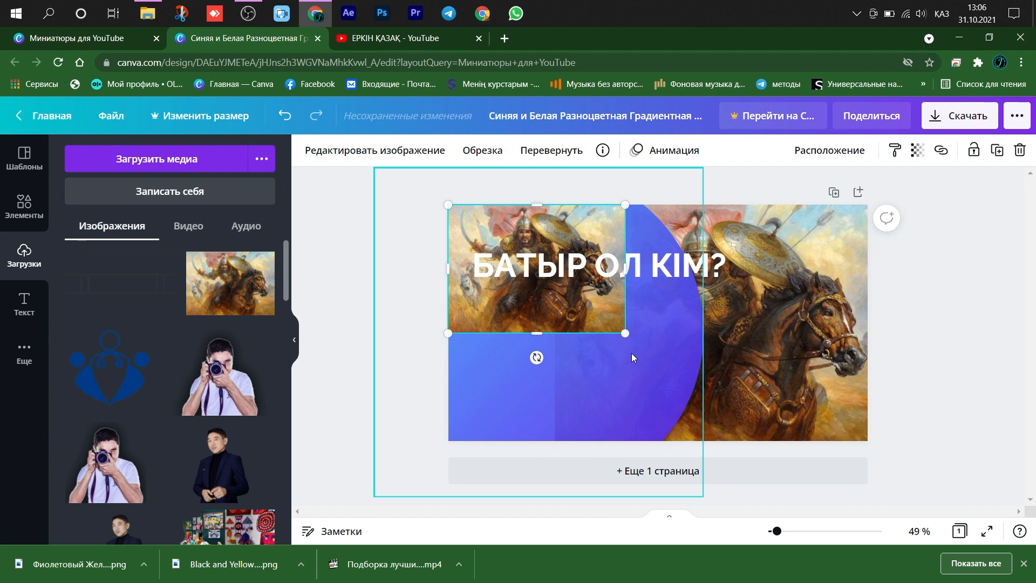
drag(625, 336, 745, 474)
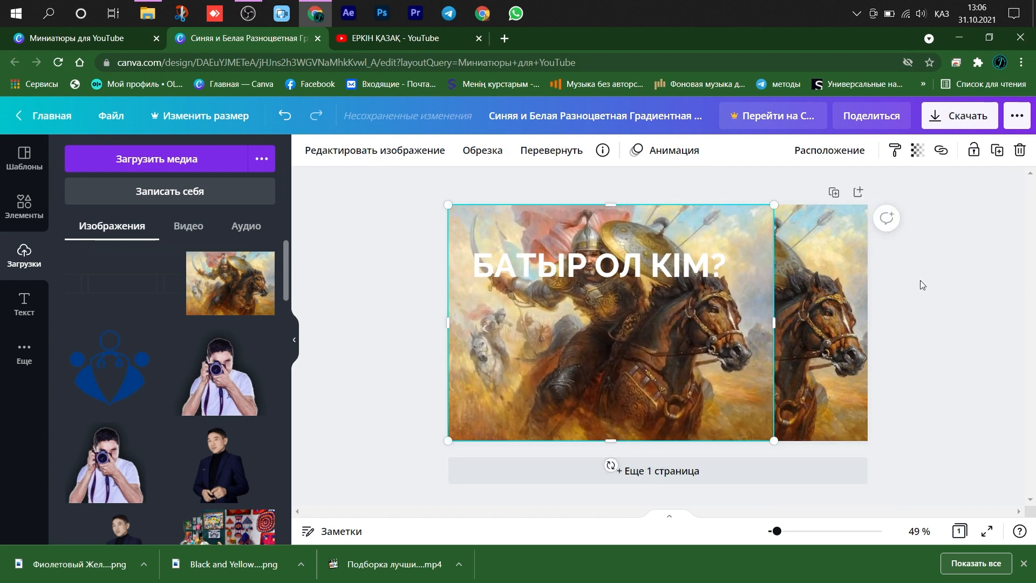
click(842, 151)
click(745, 218)
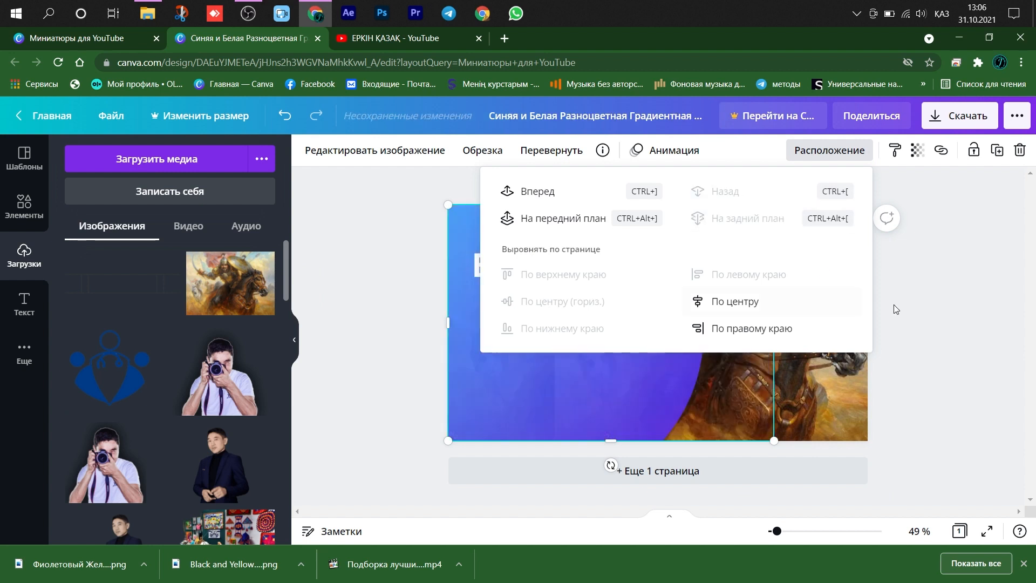
click(999, 347)
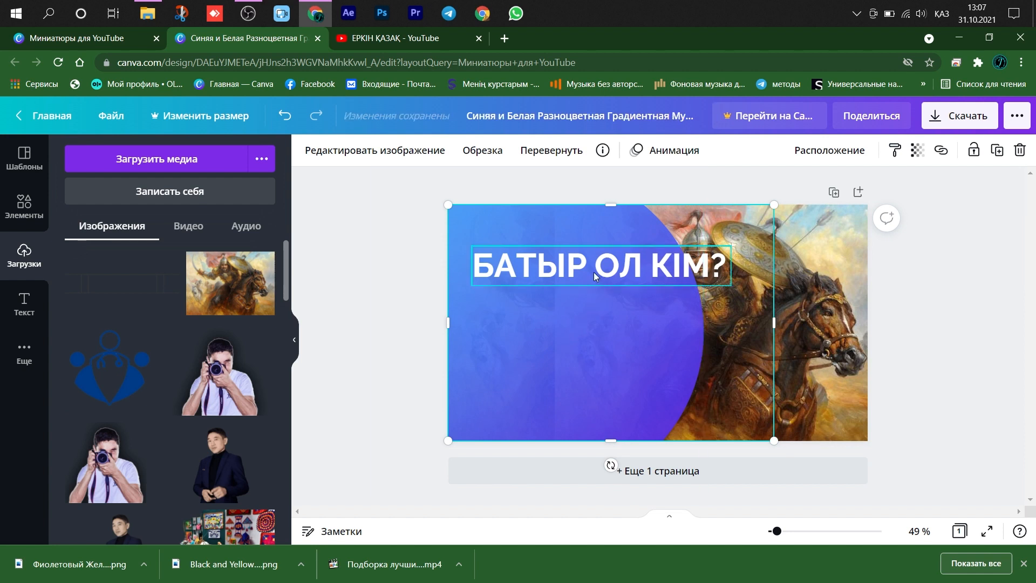
- Add a square shape, stretch it into a dark violet bar and fit it behind the БАТЫР ОЛ КІМ? text
click(22, 211)
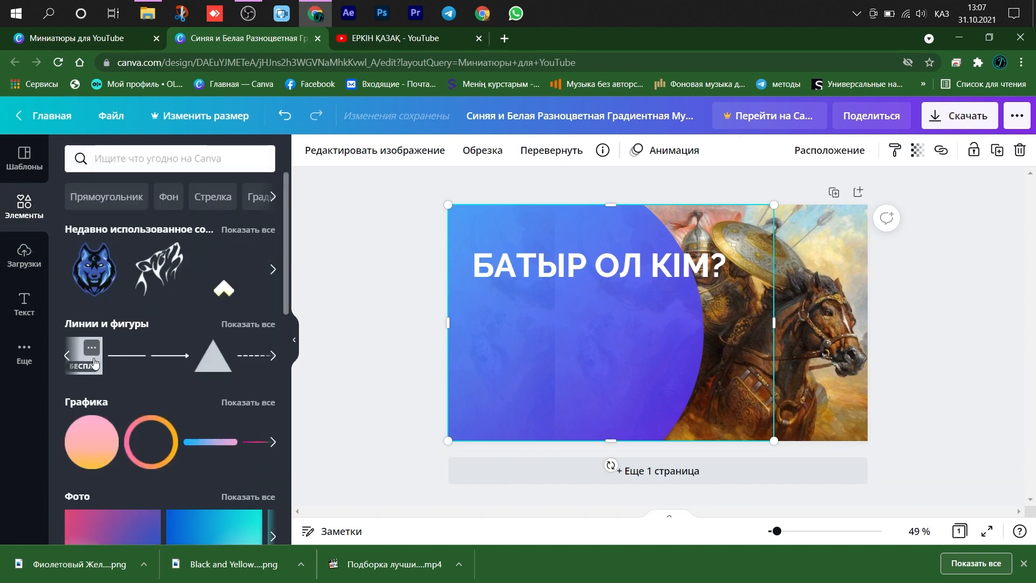
click(95, 364)
drag(593, 322, 494, 323)
drag(609, 389, 604, 297)
drag(604, 289, 575, 277)
drag(695, 265, 731, 265)
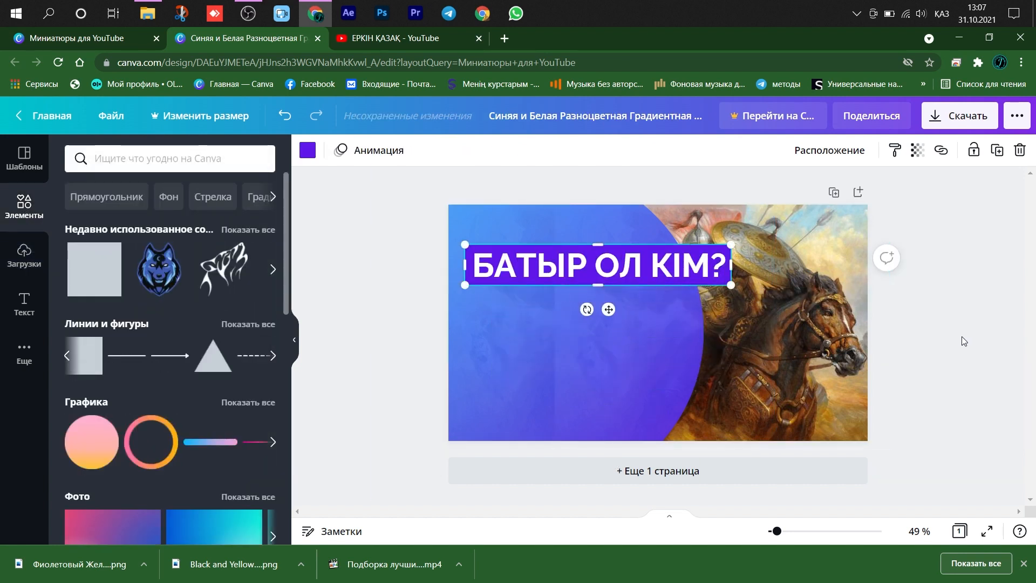
click(963, 315)
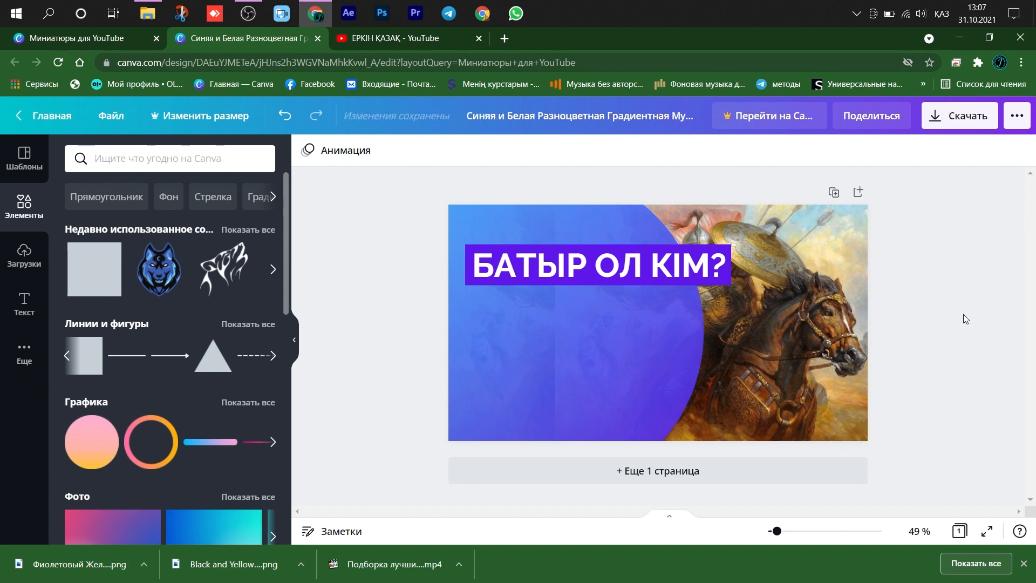
- Enlarge the warrior picture on the right and shift it so the warrior's face clears the circle
drag(782, 330, 839, 330)
drag(778, 471, 797, 497)
click(932, 407)
- Add the body text НАҒЫЗ ЖІГІТ ҚАНДАЙ БОЛУ ТИІІС? below the title bar
text(t)
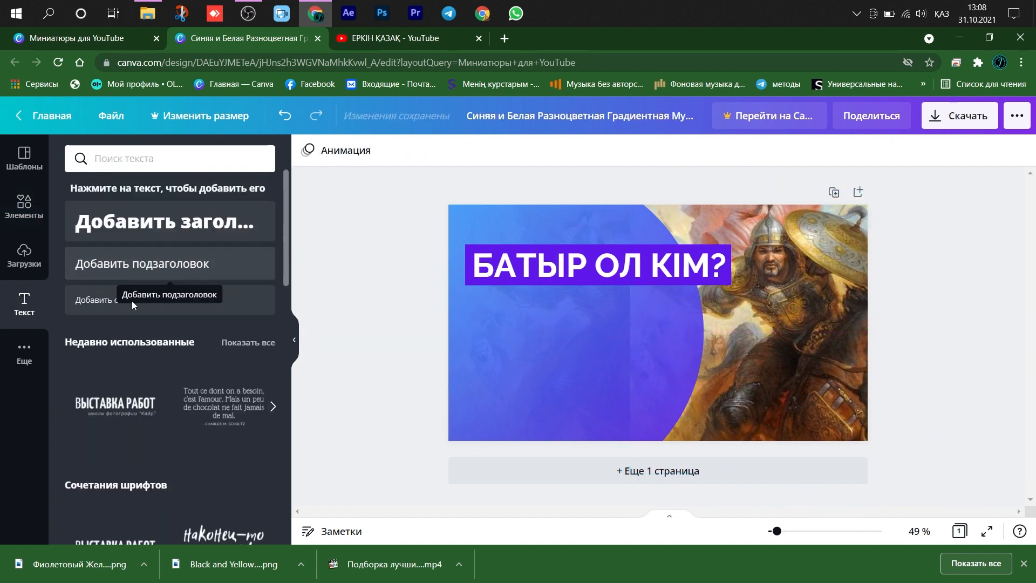
text(НАҒЫЗ ЖІГІТ)
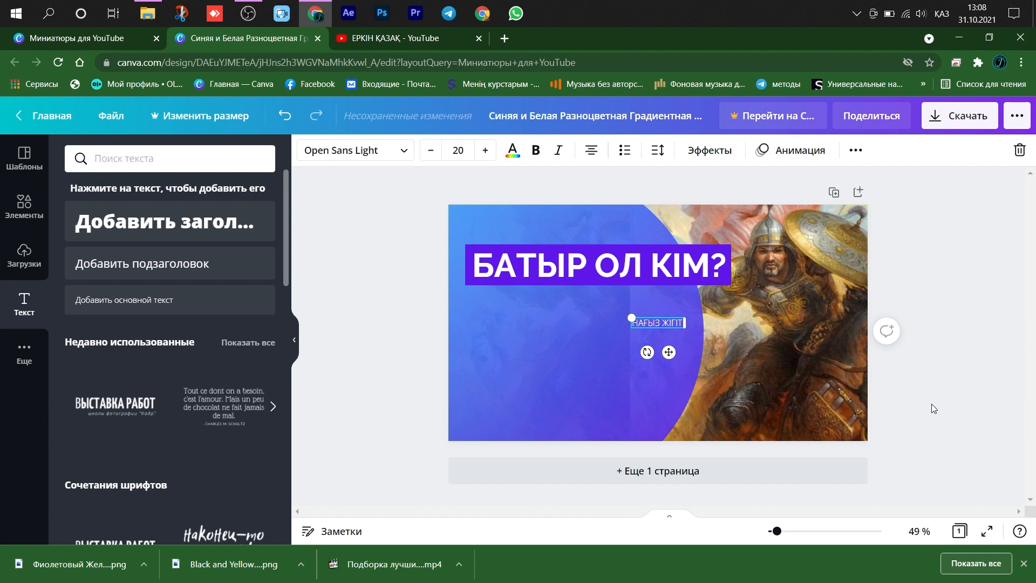
text( ҚАНДАЙ БОЛУ ТИІС?)
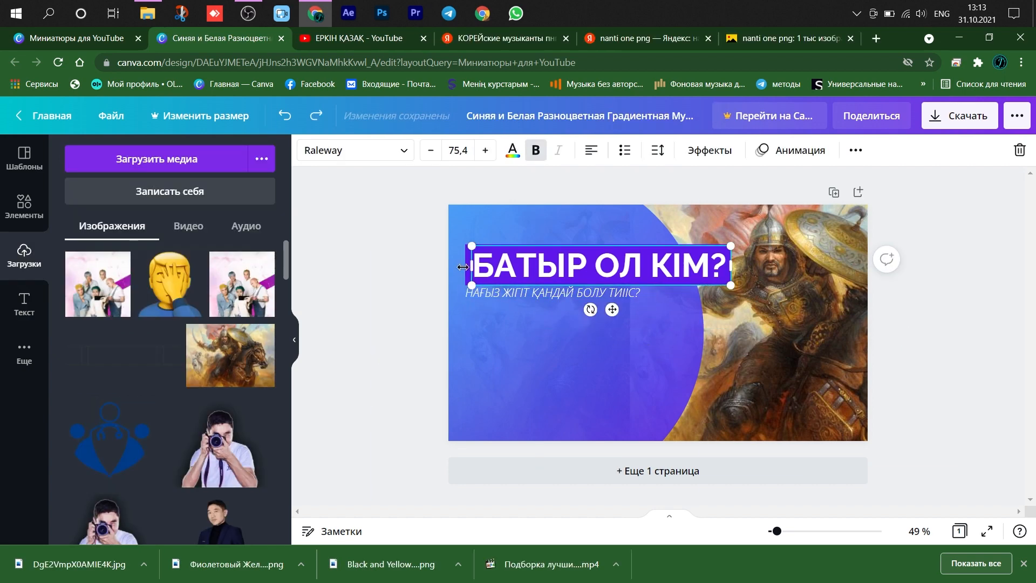
- Enlarge the title, its bar and the subtitle together to title font size 100 and move them to the thumbnail's middle
drag(964, 474, 630, 191)
drag(737, 301, 825, 320)
drag(687, 283, 687, 325)
click(932, 306)
click(787, 329)
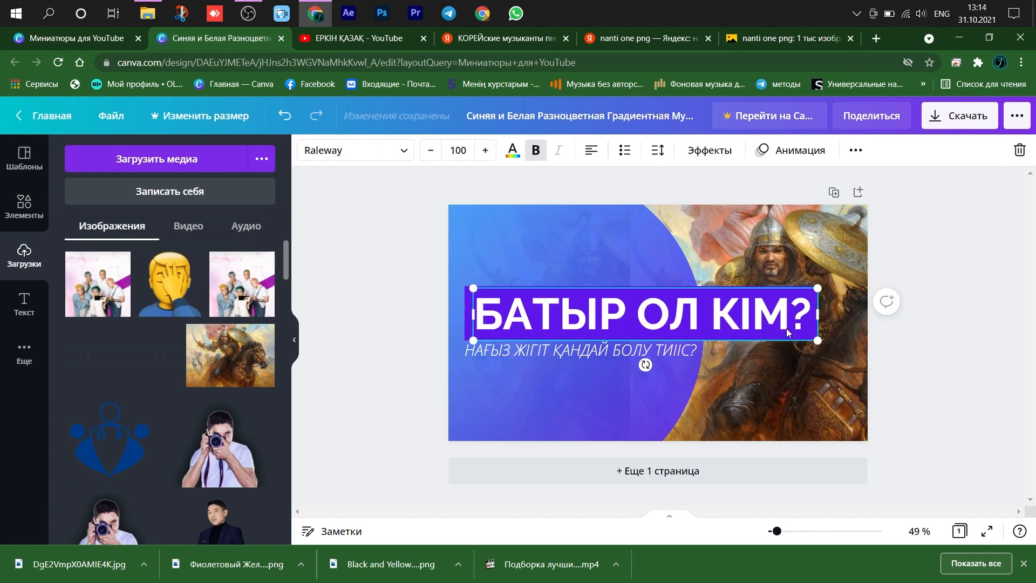
- Apply the Неон text effect to the БАТЫР ОЛ КІМ? title
click(704, 152)
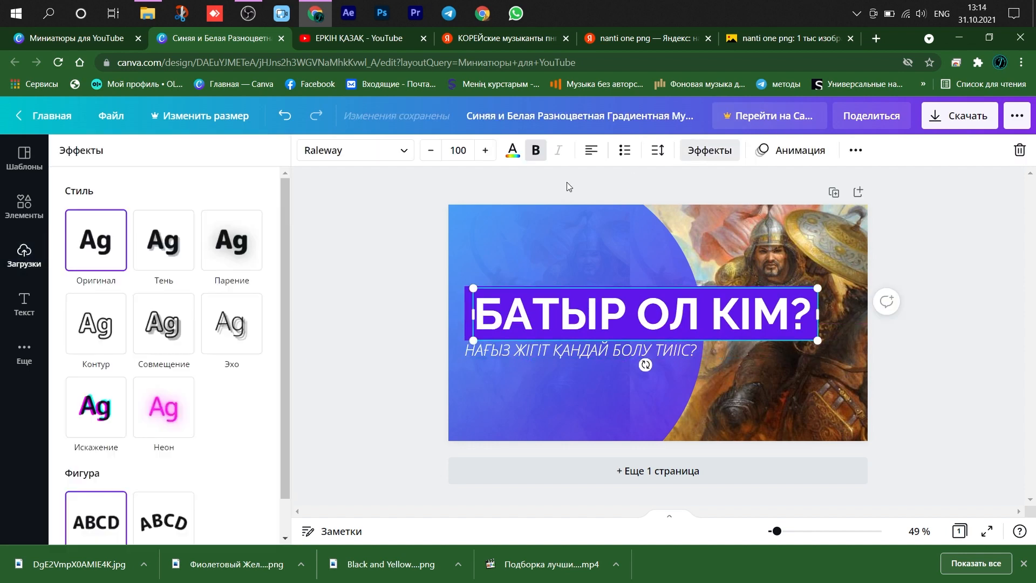
click(162, 402)
click(983, 332)
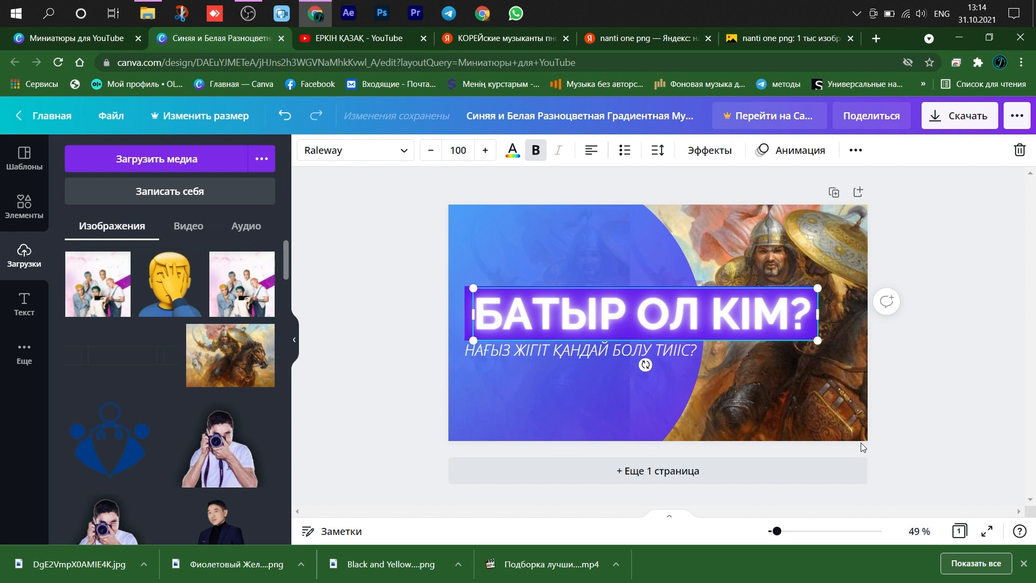
click(937, 403)
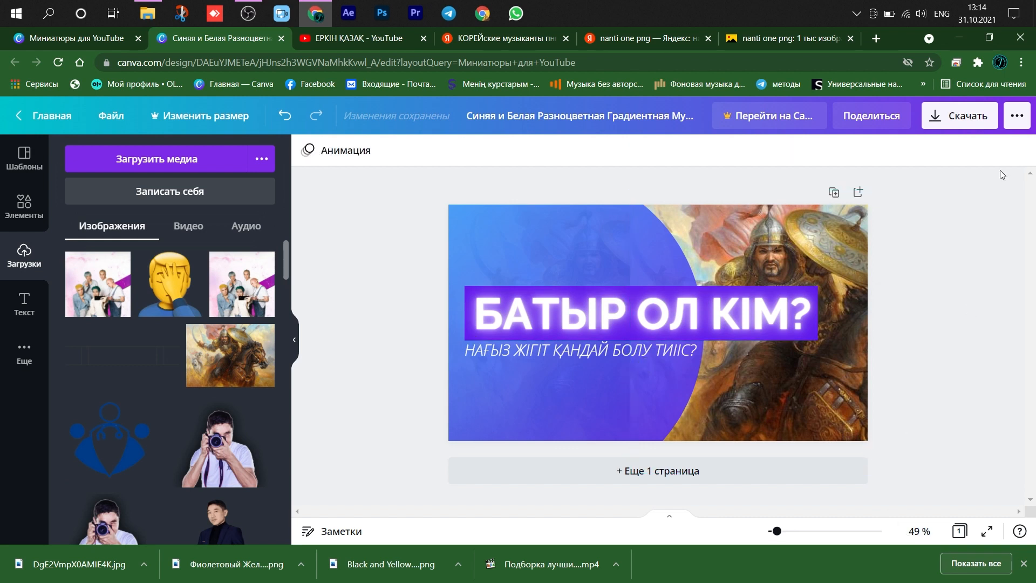
- Download the finished thumbnail as a PNG file named банер
click(960, 127)
click(883, 375)
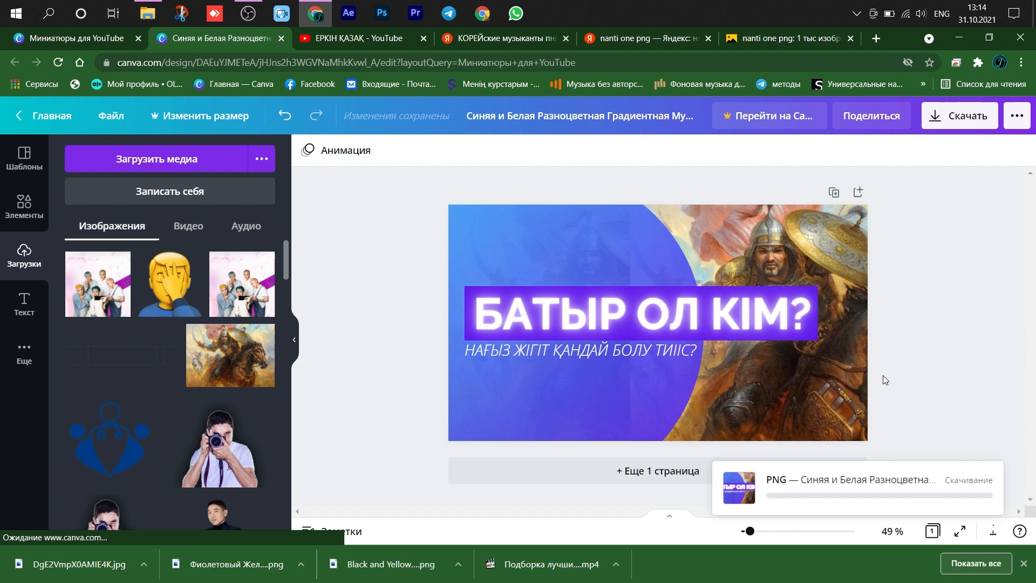
click(48, 234)
click(157, 254)
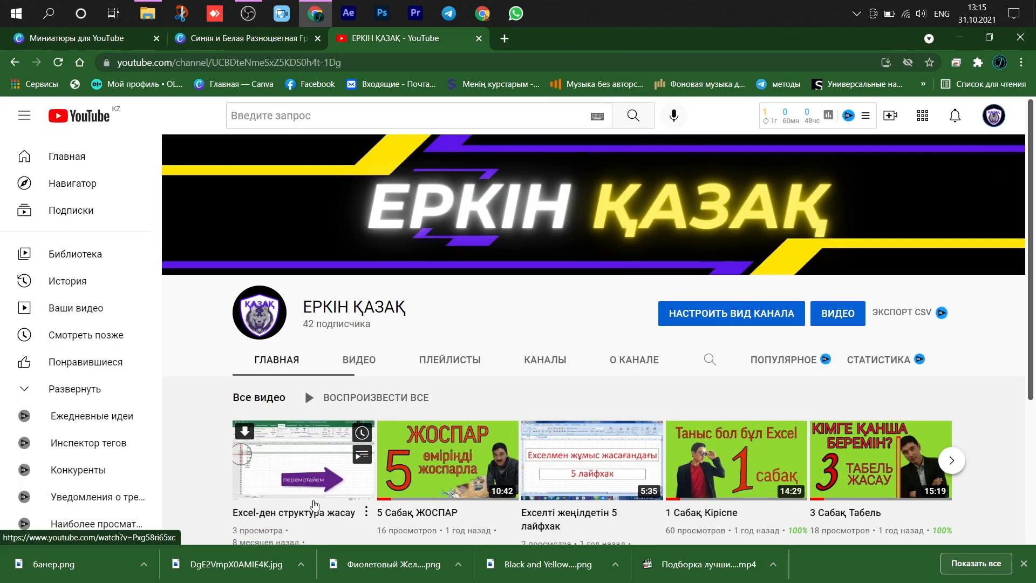
- Switch to YouTube Studio and open the details of the video 5 Сабақ ЖОСПАР from the channel content
click(994, 116)
click(842, 232)
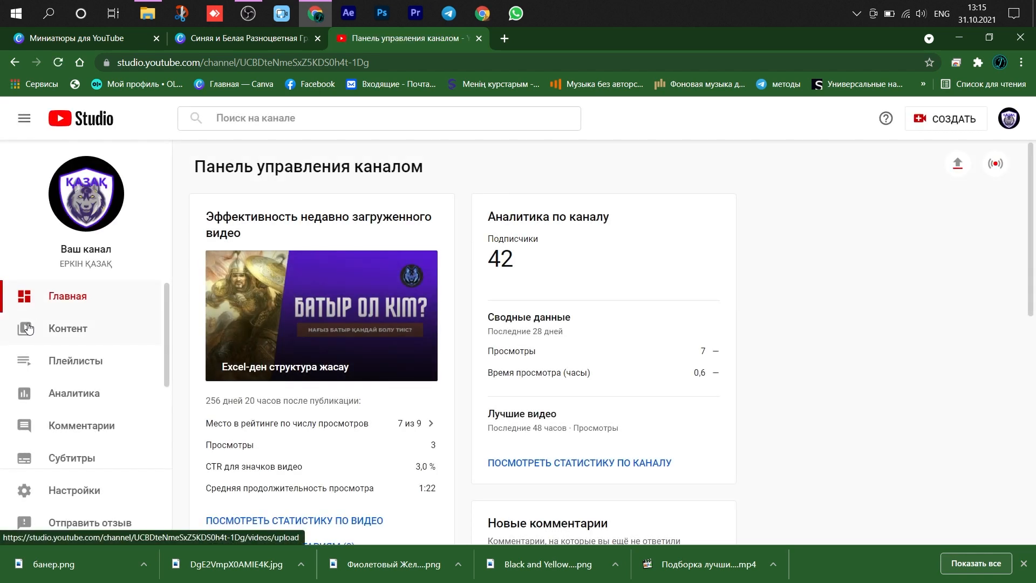
click(27, 330)
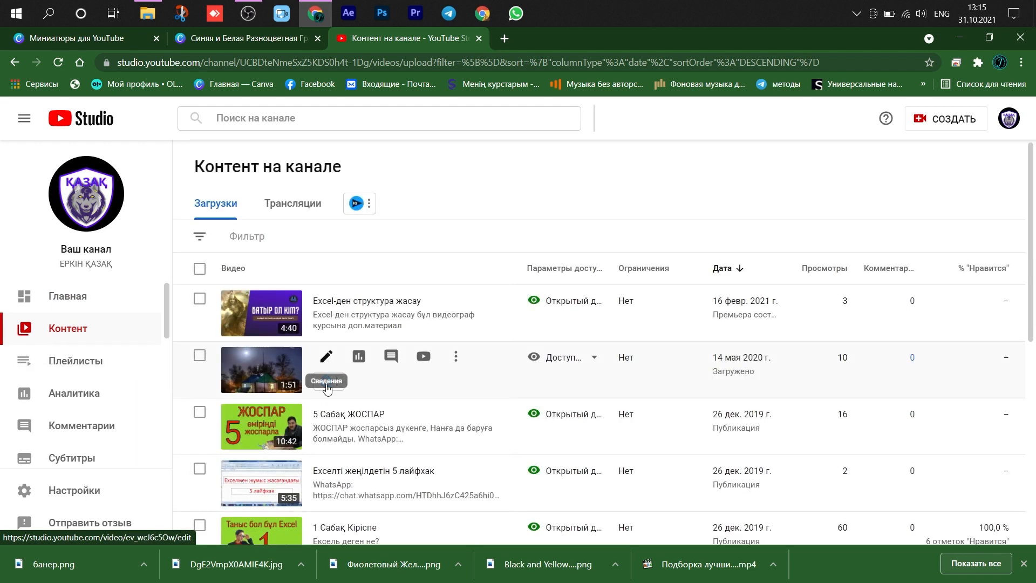
click(324, 413)
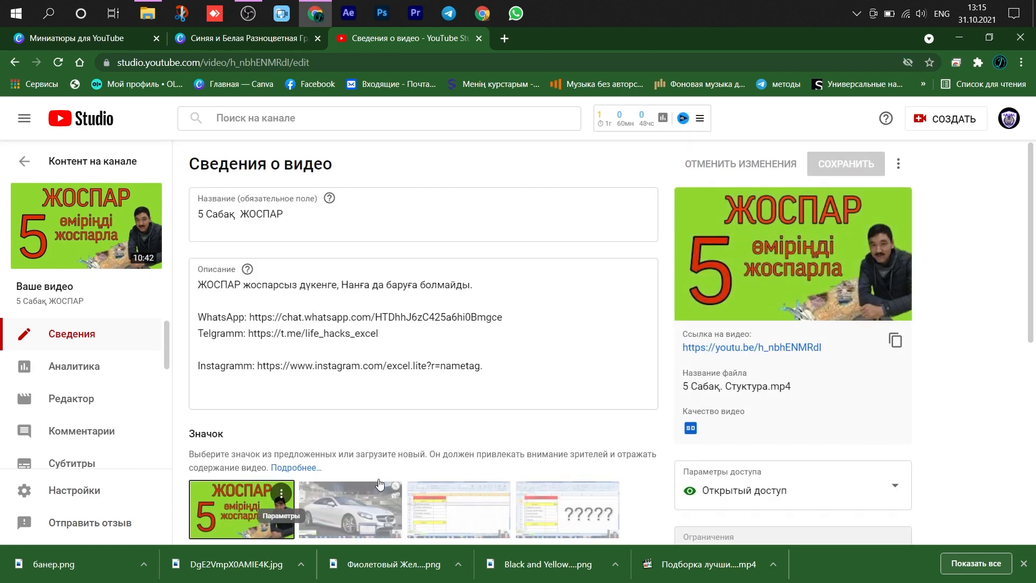
- Start uploading a replacement thumbnail for the video and browse to the Фон folder inside Materials
click(226, 474)
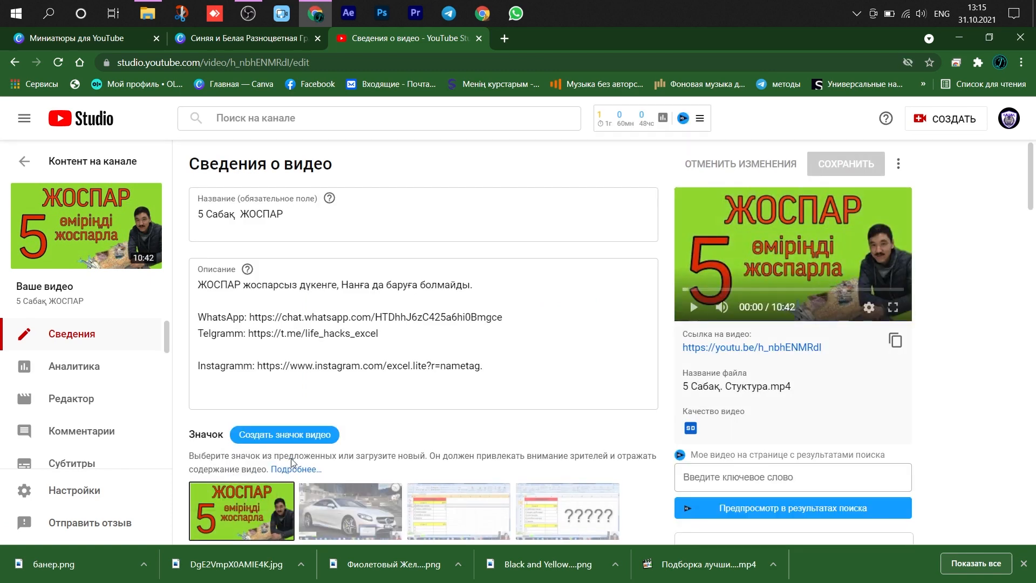
scroll(301, 185, down, 10)
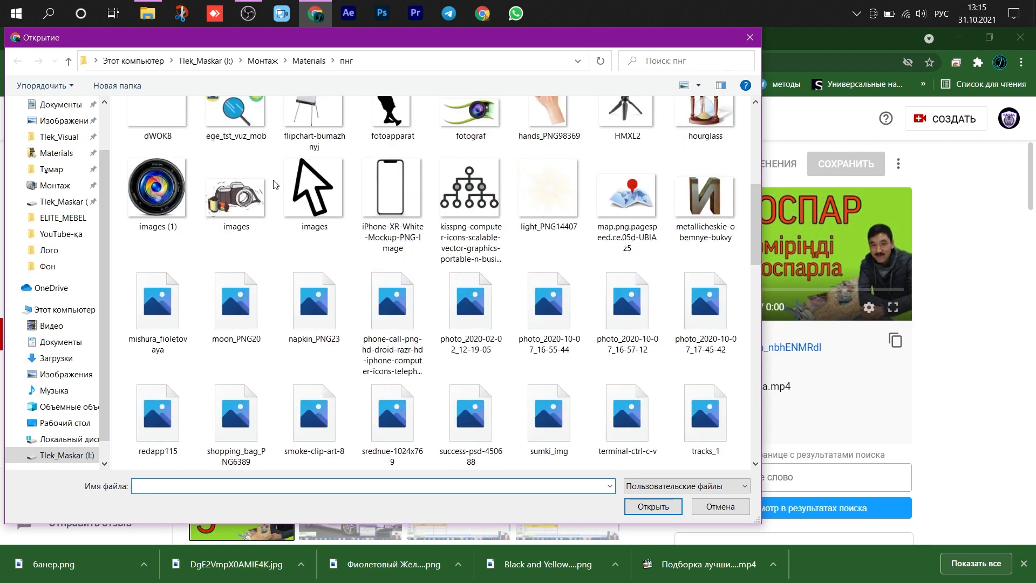
click(69, 63)
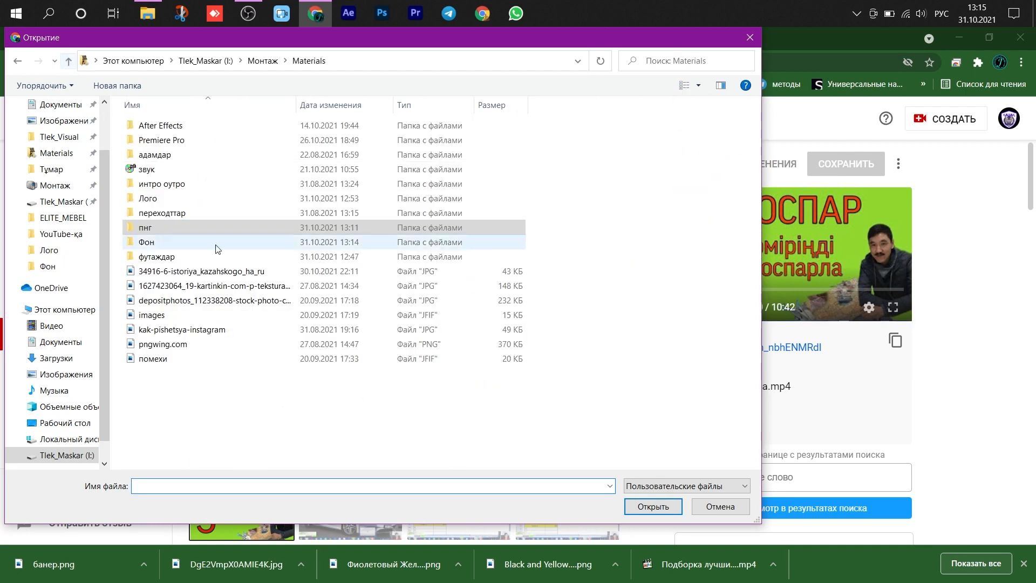
double_click(171, 241)
- Choose банер as the video's thumbnail and save the video details
scroll(391, 334, down, 15)
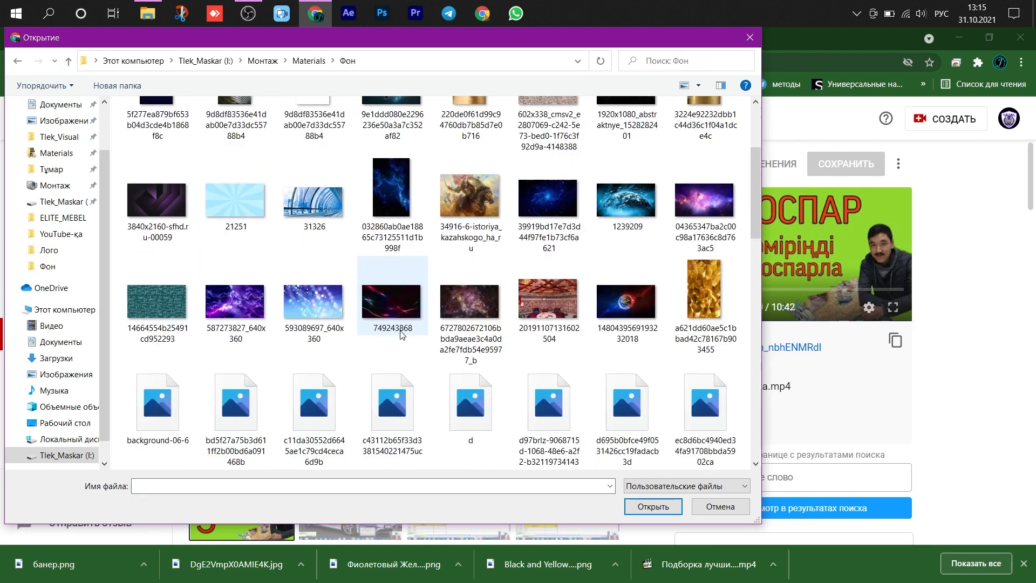
scroll(403, 335, down, 3)
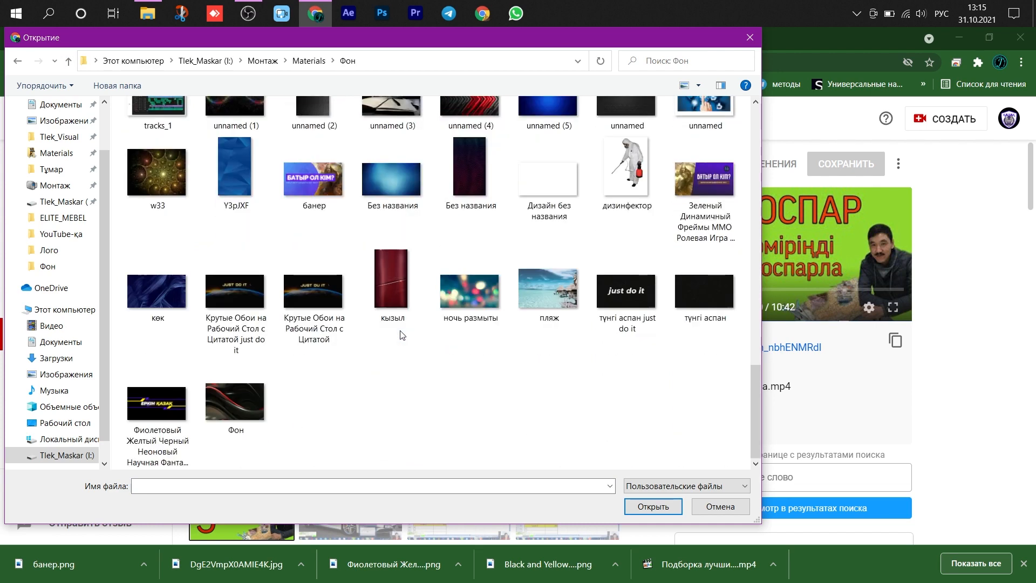
scroll(403, 335, up, 5)
scroll(400, 331, down, 5)
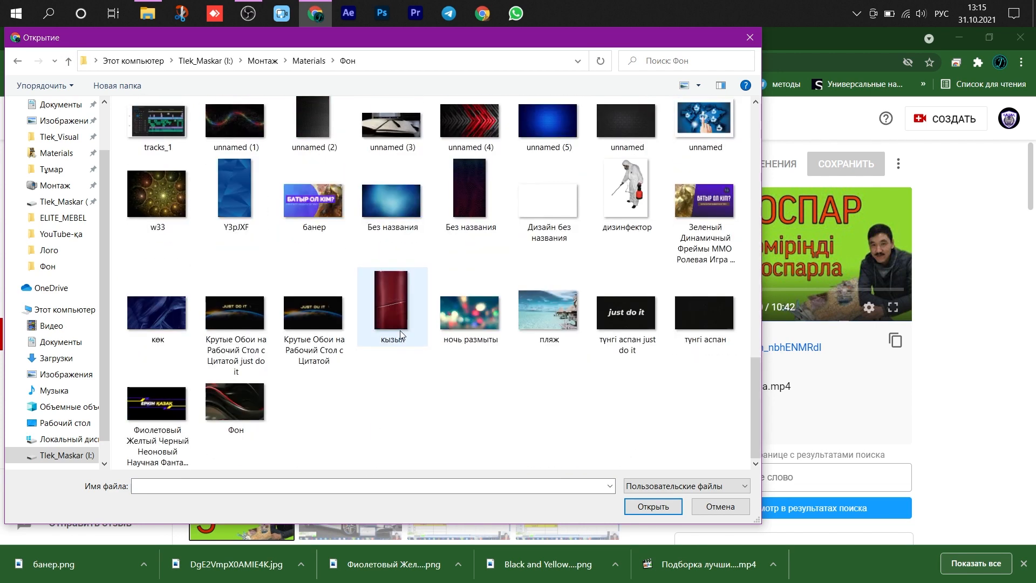
scroll(400, 334, up, 2)
click(319, 316)
click(648, 506)
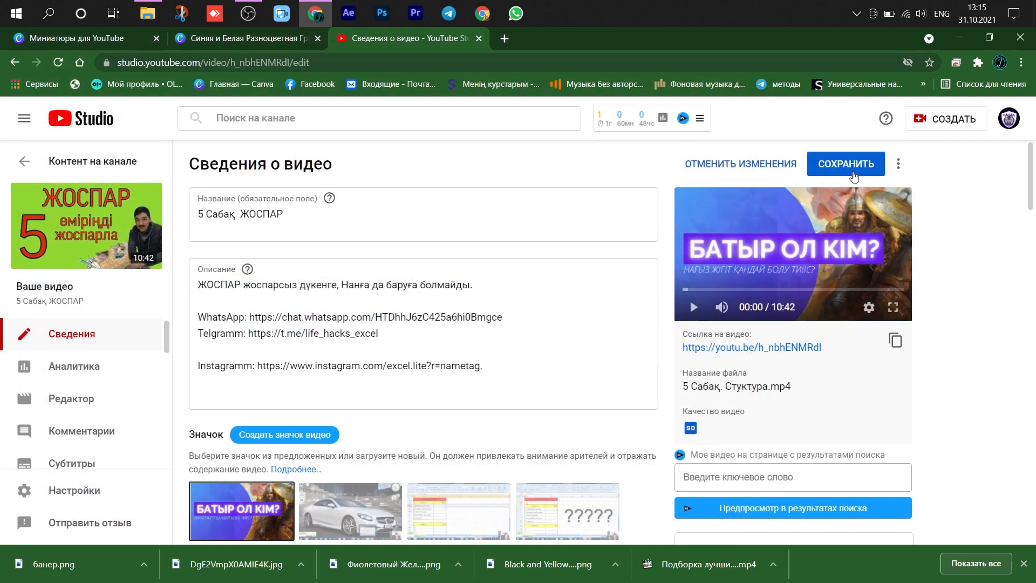
click(851, 174)
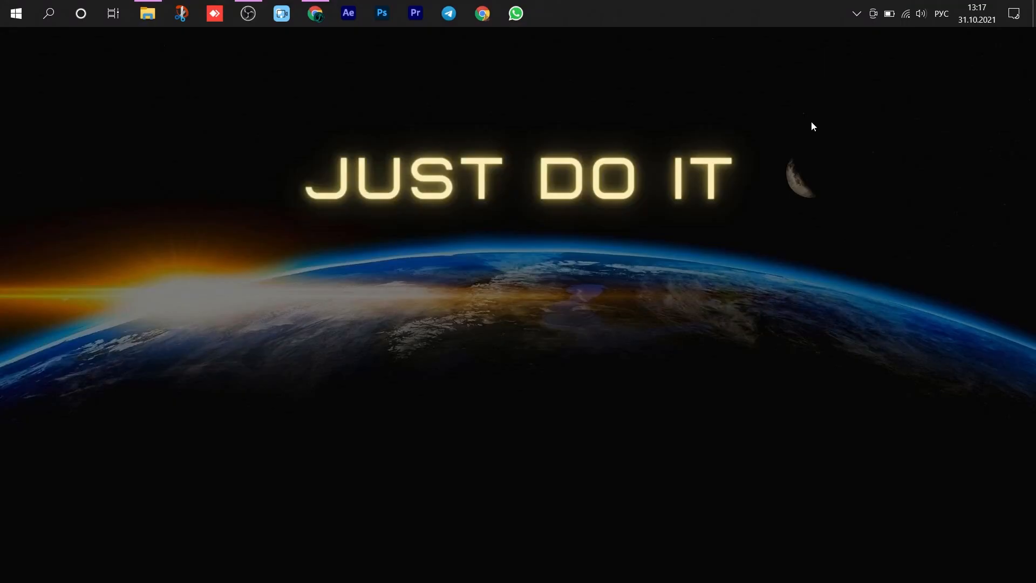
right_click(779, 133)
click(826, 172)
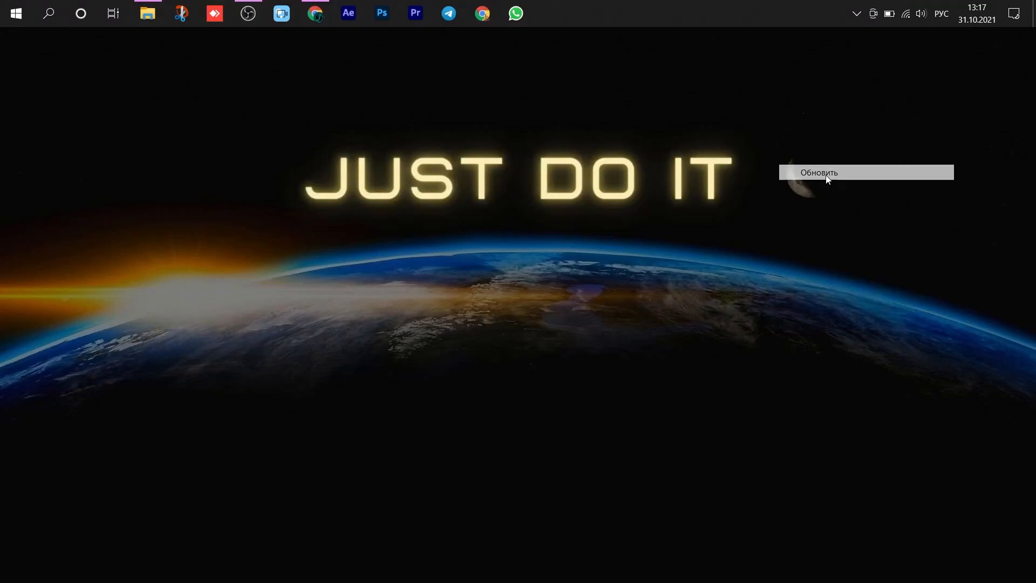